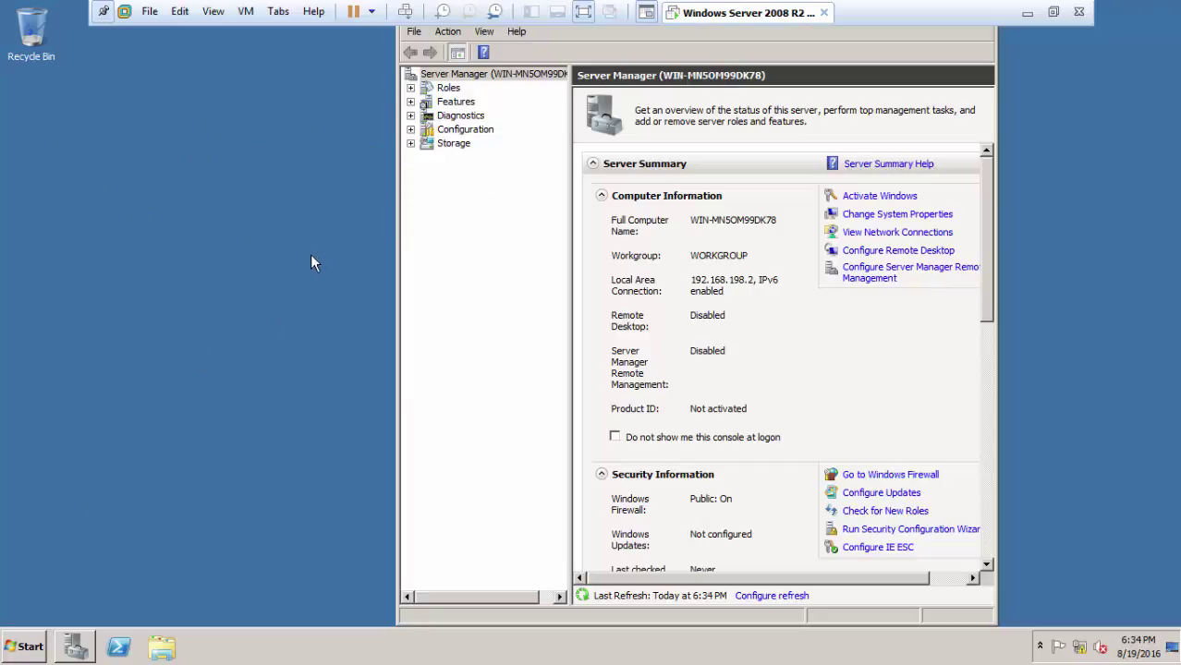
Step: Switch user on the server and sign in as Administrator with the account password
{"action": "left_click", "coordinate": [43, 647]}
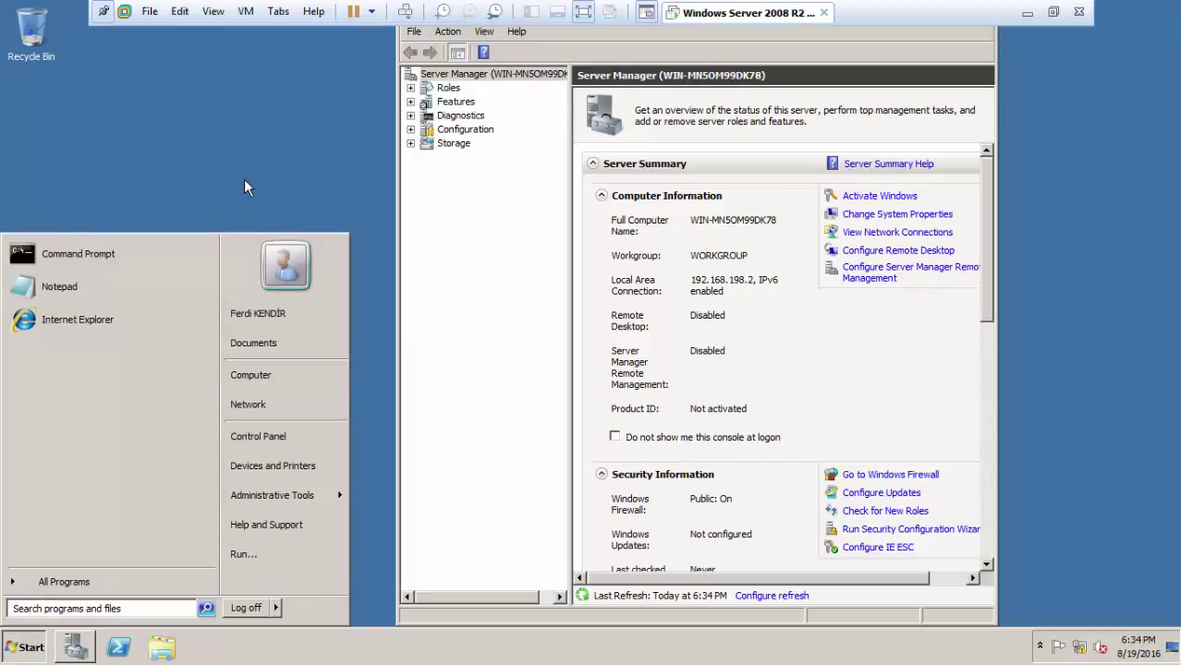
{"action": "left_click", "coordinate": [246, 188]}
{"action": "key", "text": "super"}
{"action": "left_click", "coordinate": [276, 608]}
{"action": "left_click", "coordinate": [328, 544]}
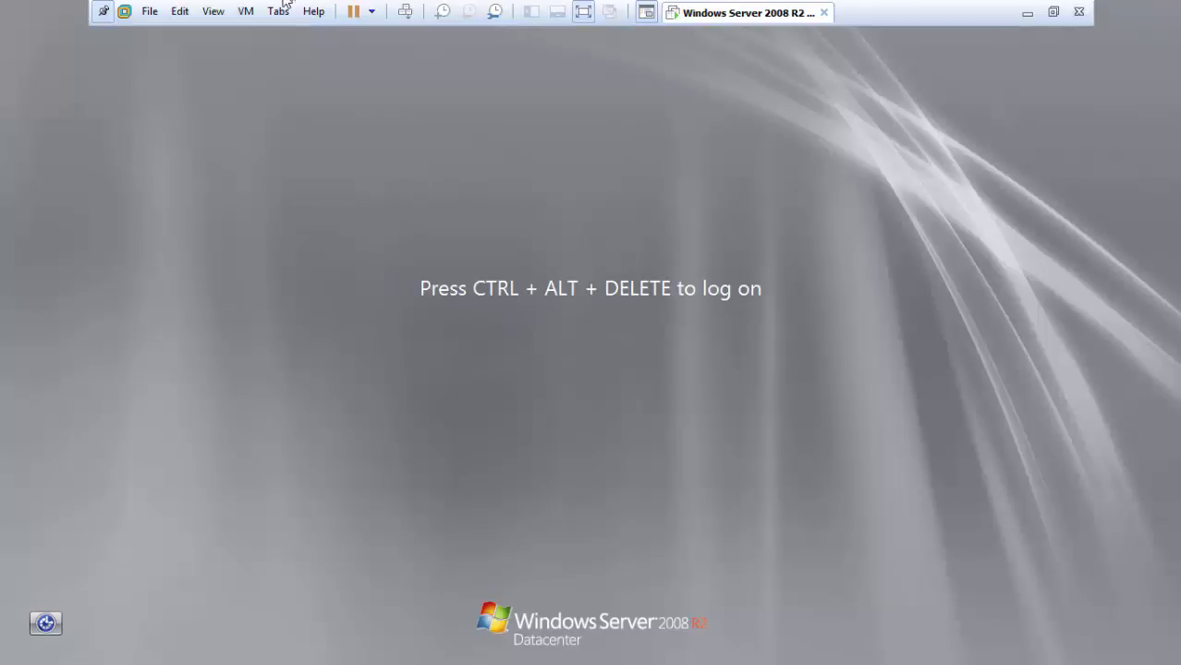
{"action": "left_click", "coordinate": [405, 11]}
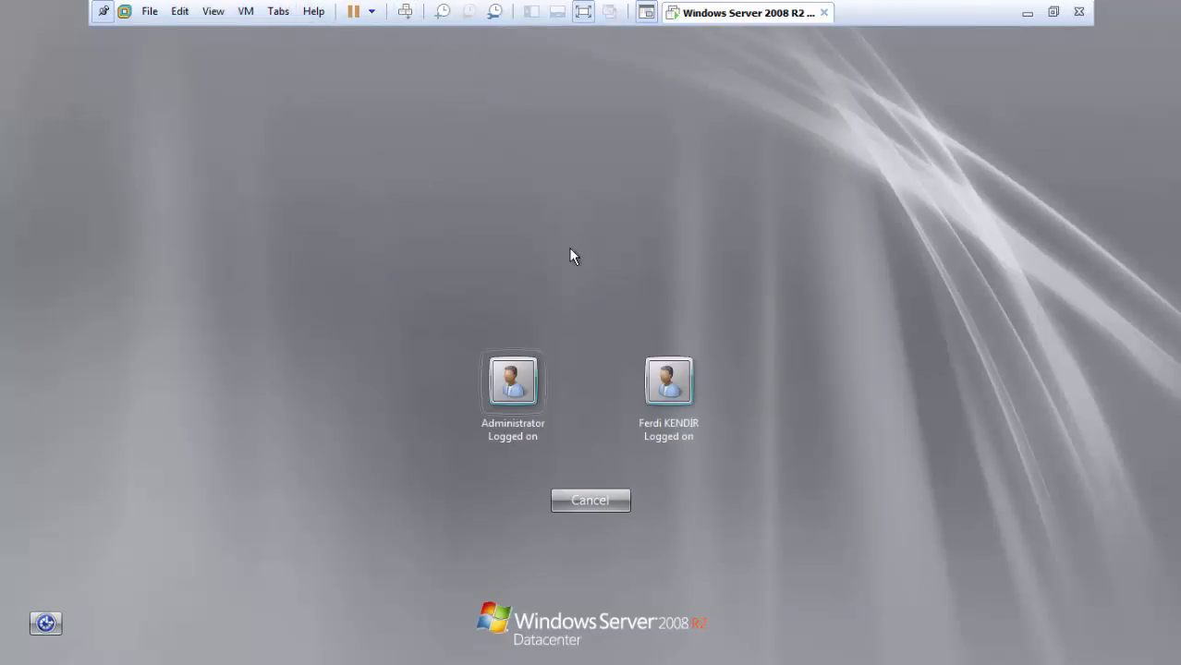
{"action": "left_click", "coordinate": [542, 377]}
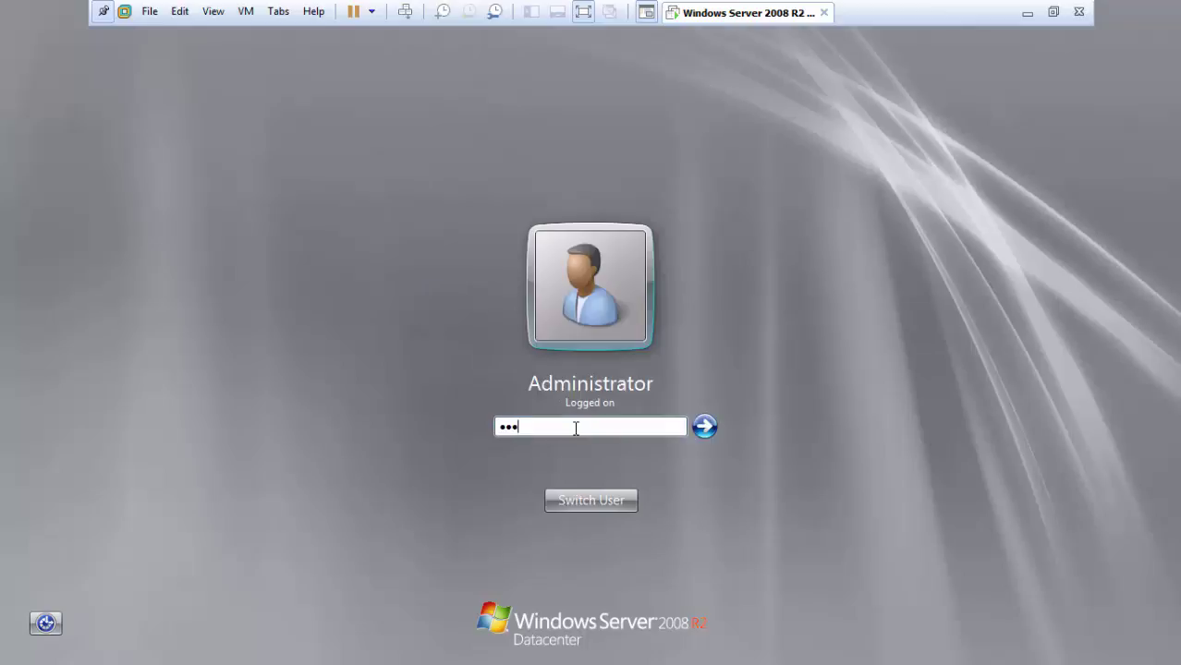
{"action": "key", "text": "Return"}
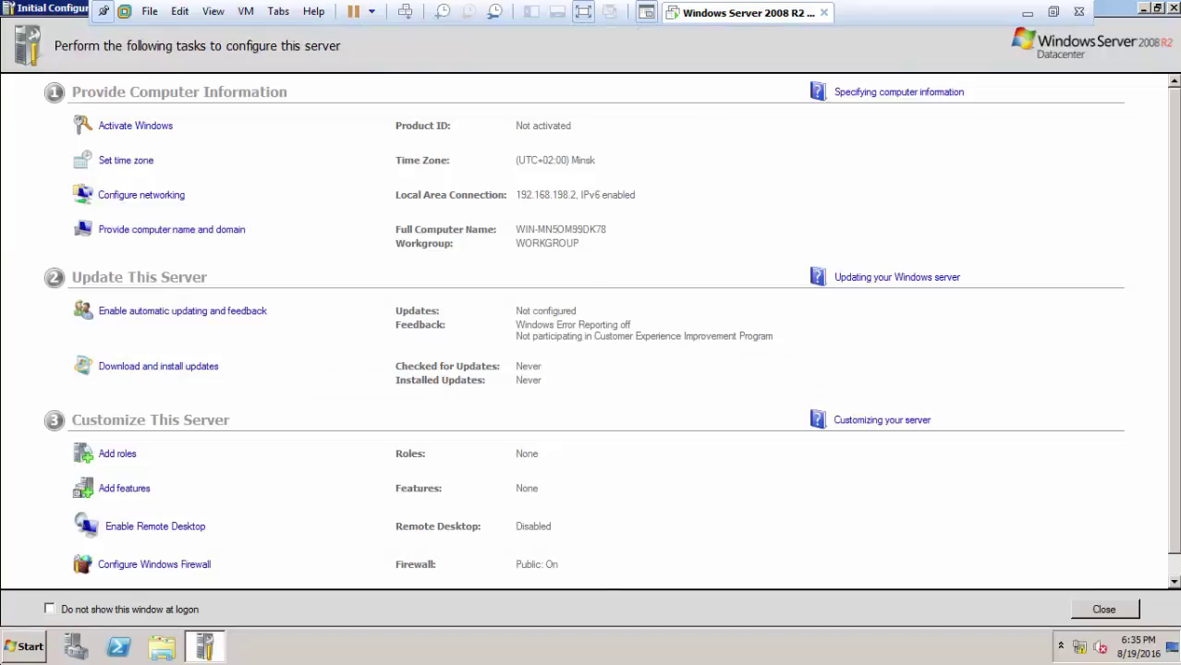
Step: Try dcpromo in Start search, then open an administrator Command Prompt from the Start menu
{"action": "left_click", "coordinate": [25, 646]}
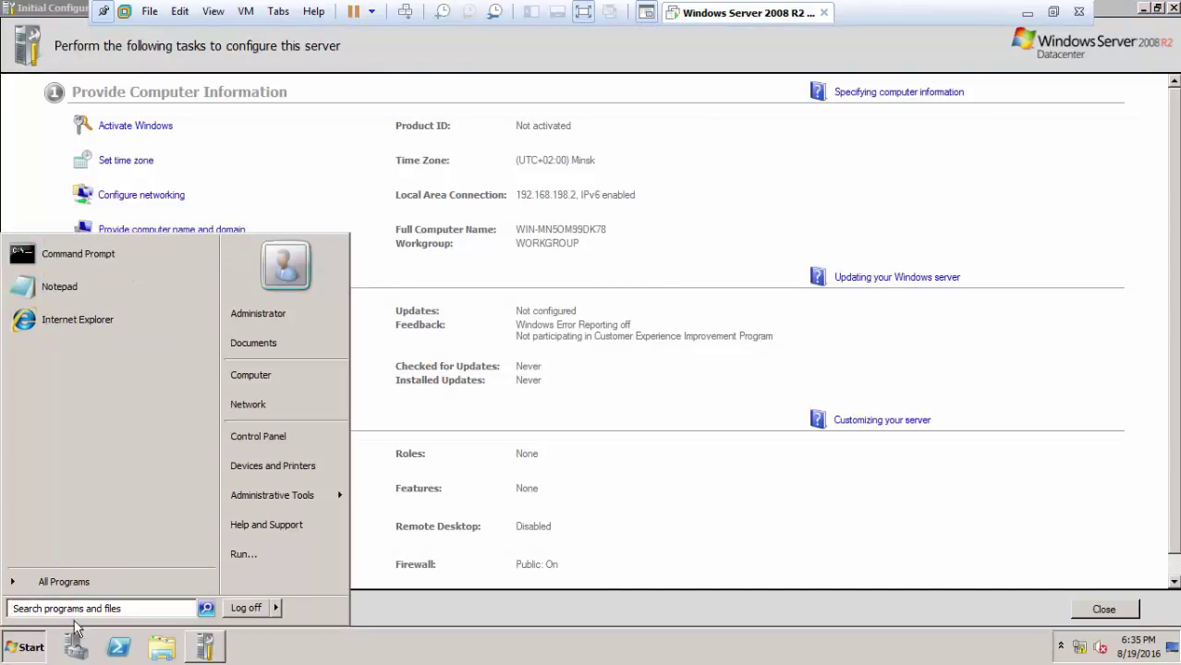
{"action": "type", "text": "dcprom"}
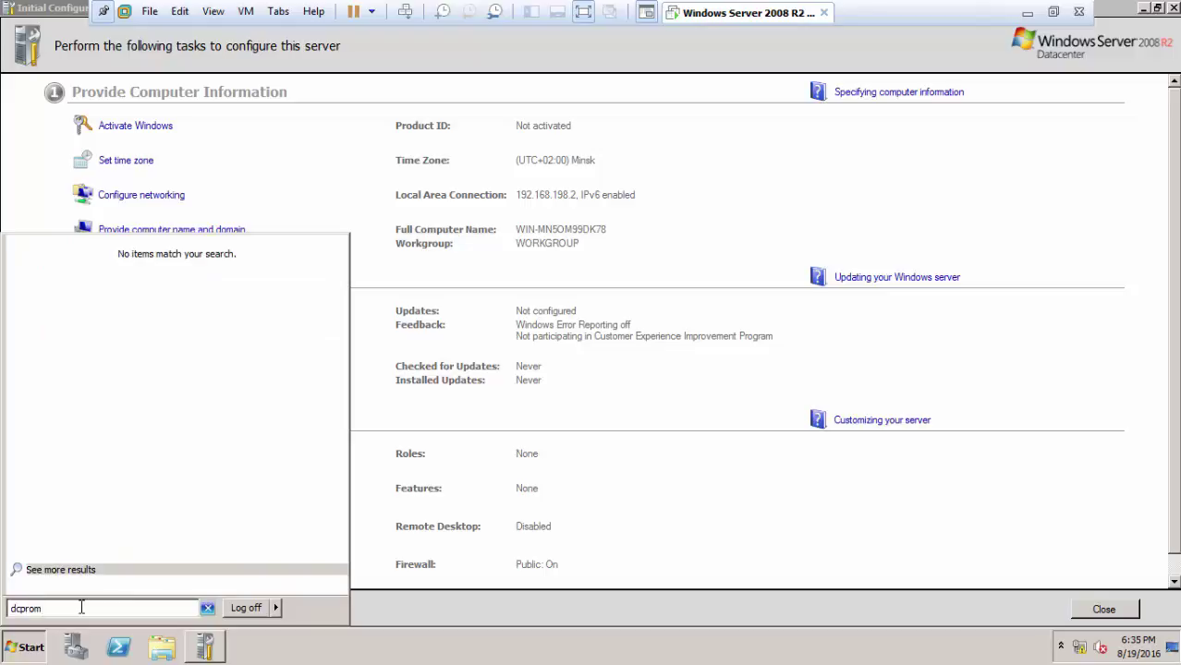
{"action": "type", "text": "o"}
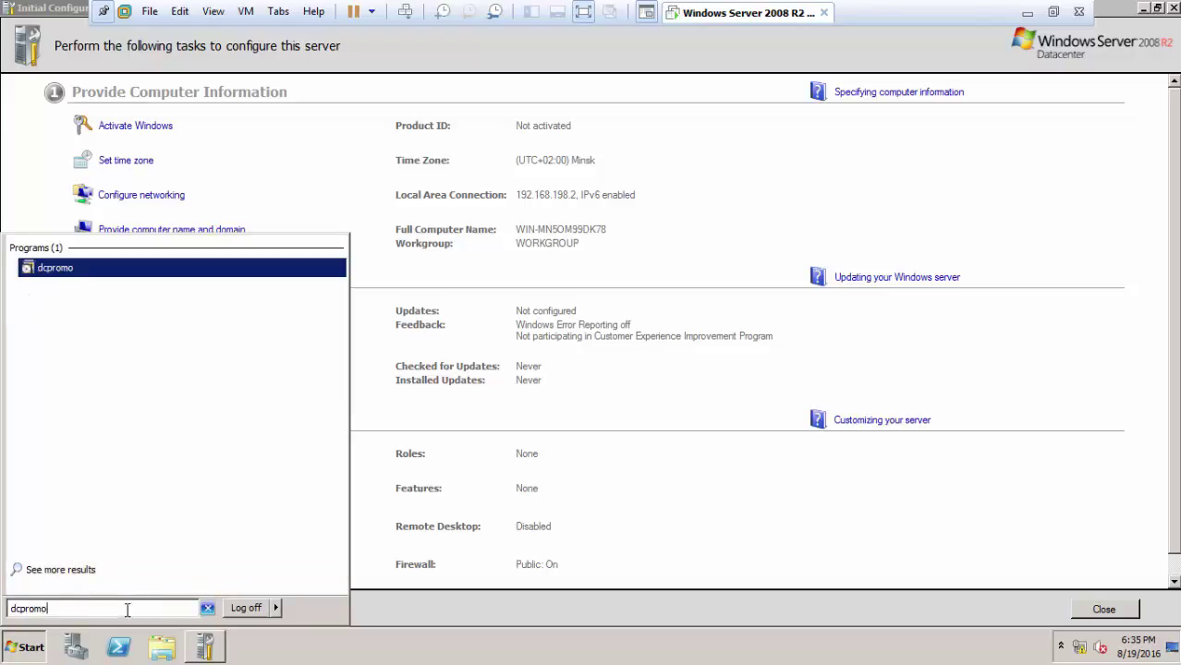
{"action": "left_click", "coordinate": [207, 608]}
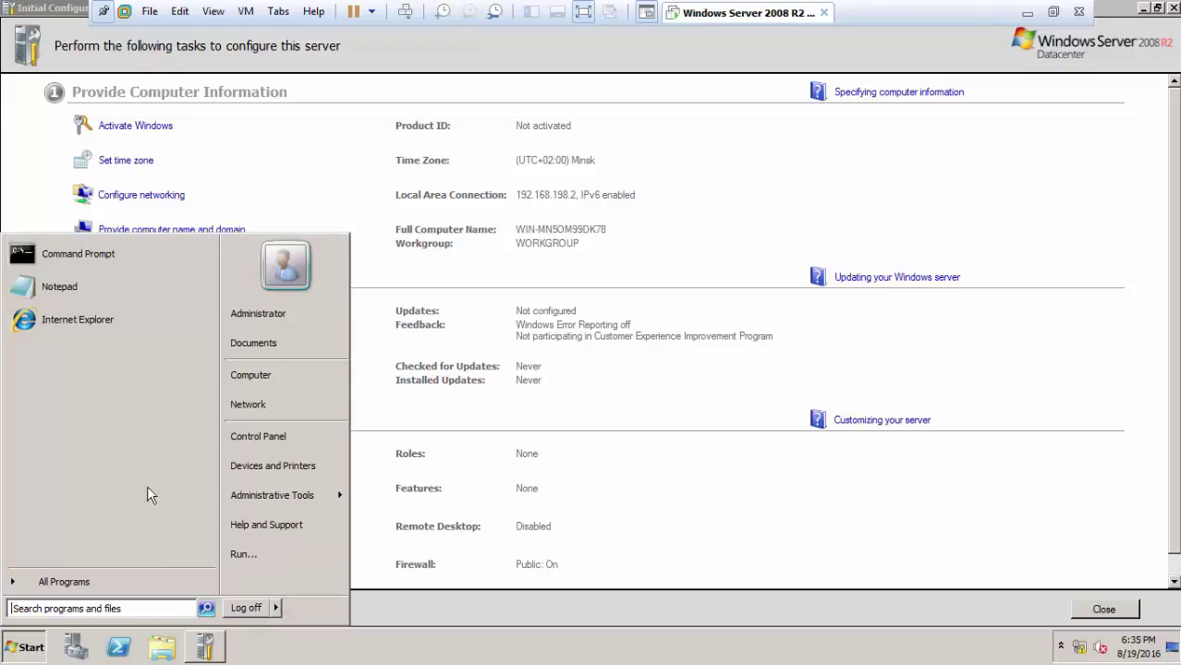
{"action": "left_click", "coordinate": [120, 264]}
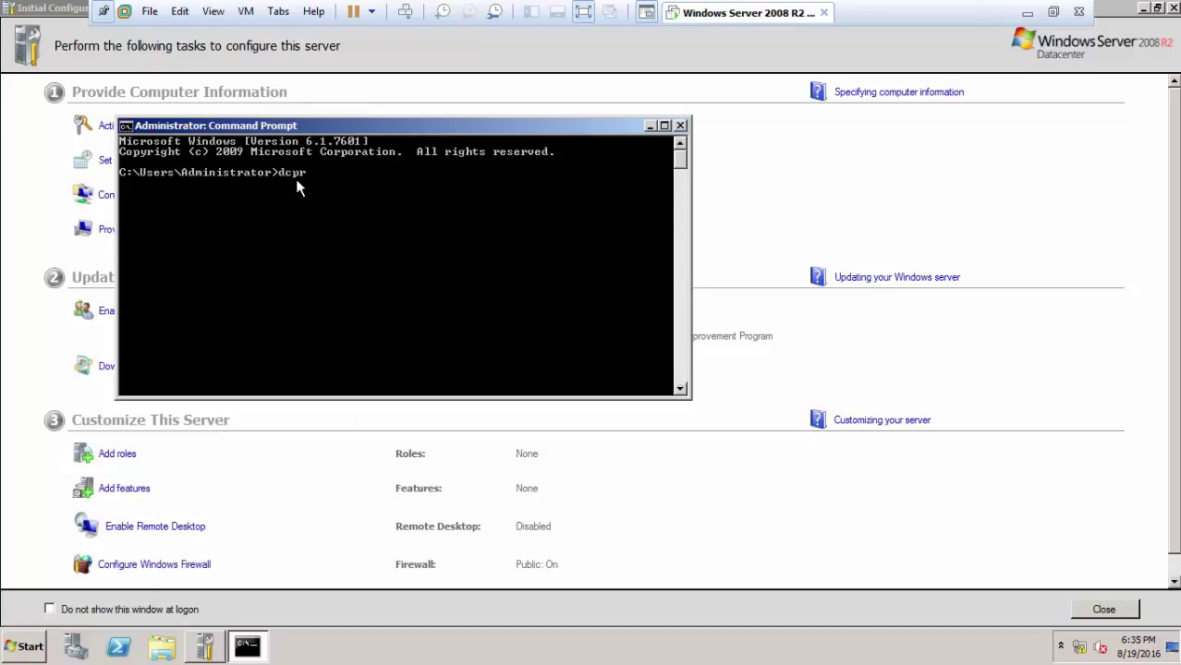
Step: Run dcpromo to install the AD DS binaries and bring up the installation wizard
{"action": "key", "text": "Return"}
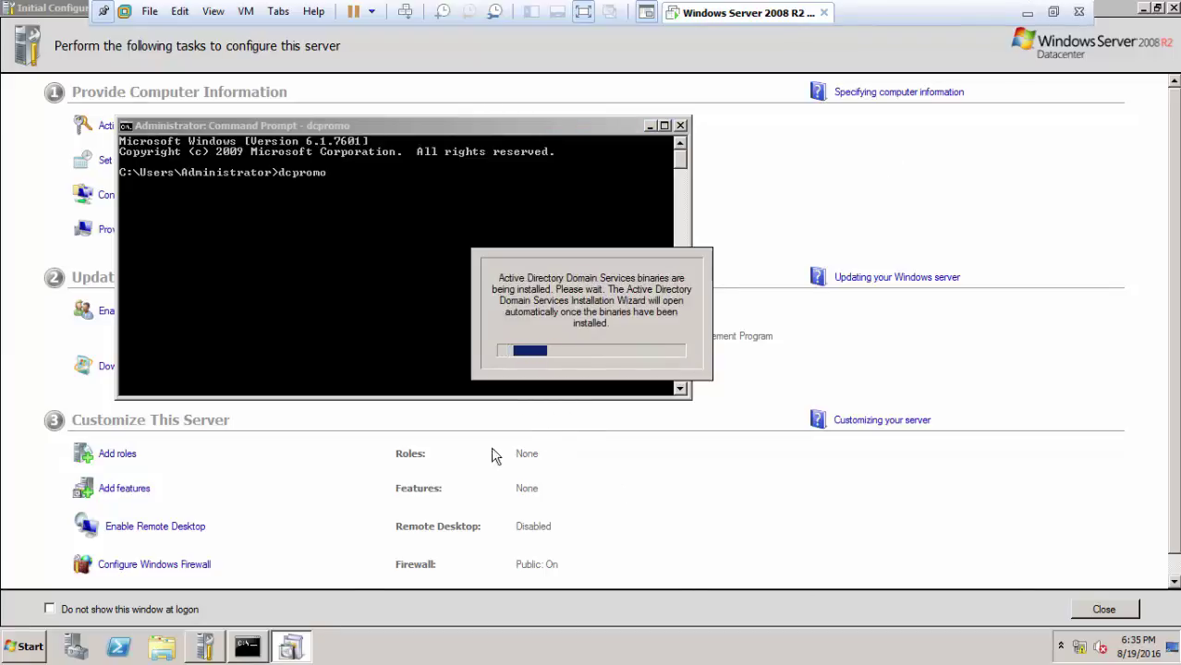
{"action": "right_click", "coordinate": [204, 647]}
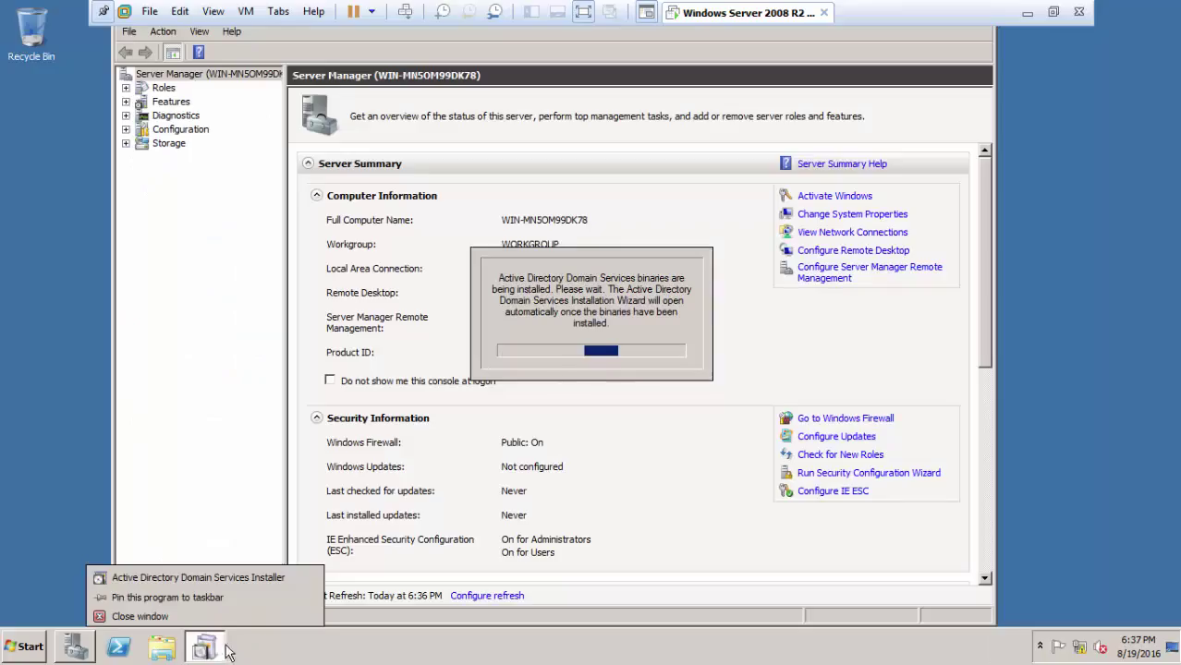
{"action": "left_click", "coordinate": [238, 658]}
{"action": "right_click", "coordinate": [204, 647]}
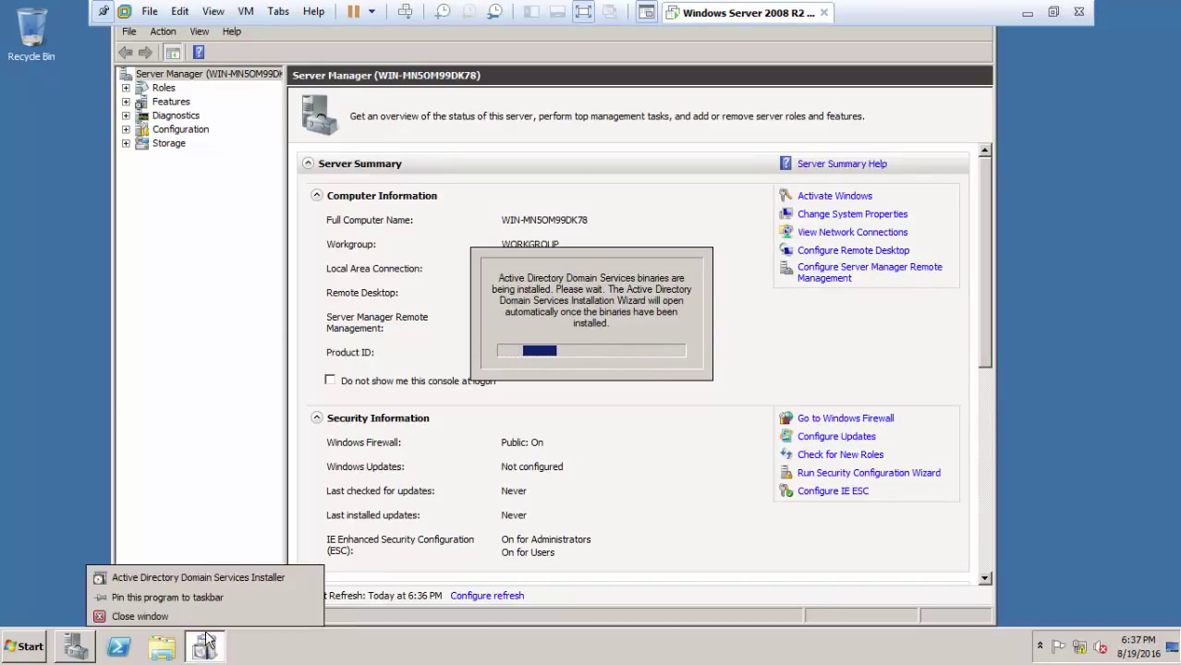
{"action": "left_click", "coordinate": [152, 622]}
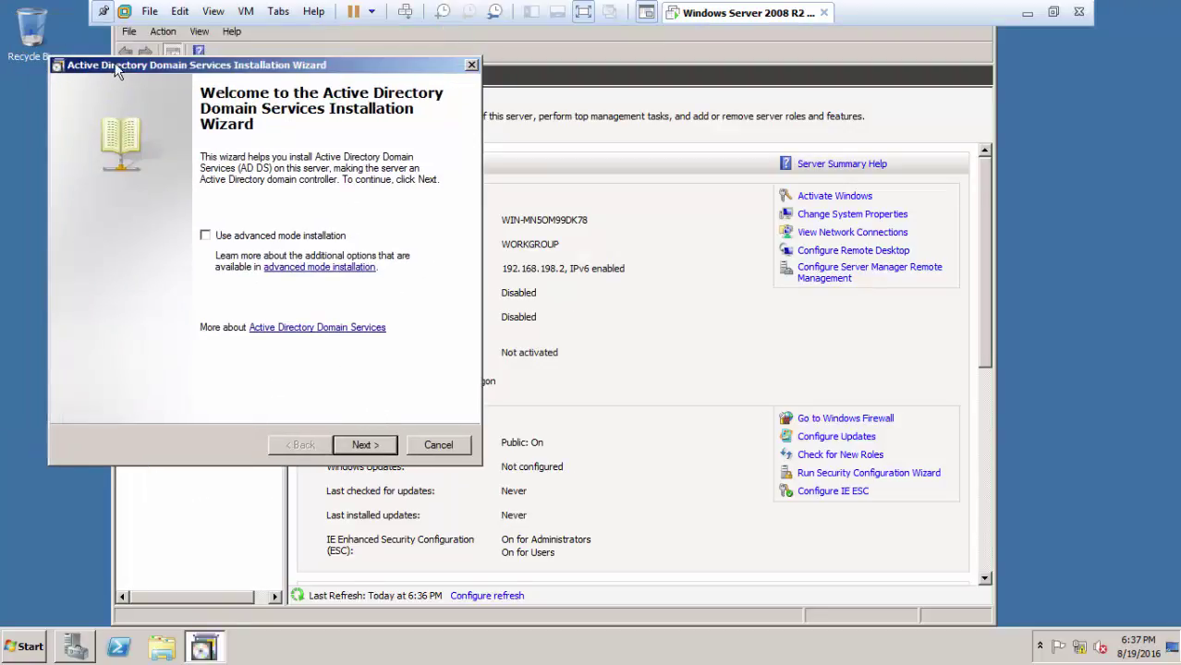
Step: Pass the welcome and compatibility pages and choose 'Create a new domain in a new forest'
{"action": "left_click_drag", "start_coordinate": [116, 72], "coordinate": [270, 75]}
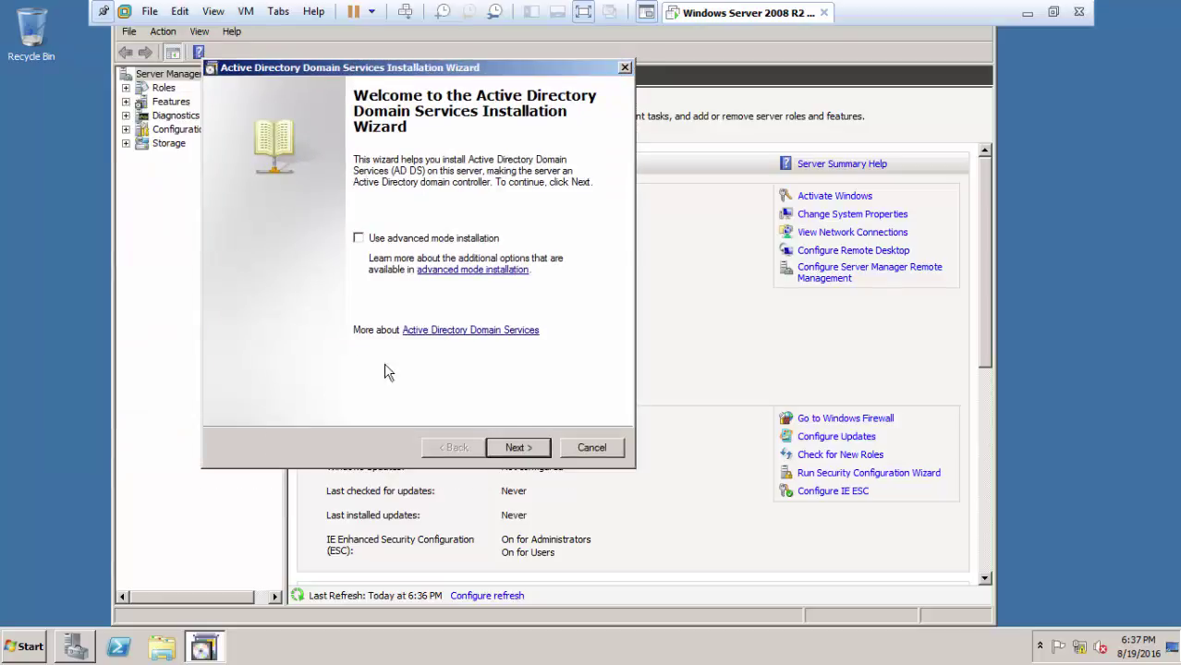
{"action": "left_click", "coordinate": [517, 448]}
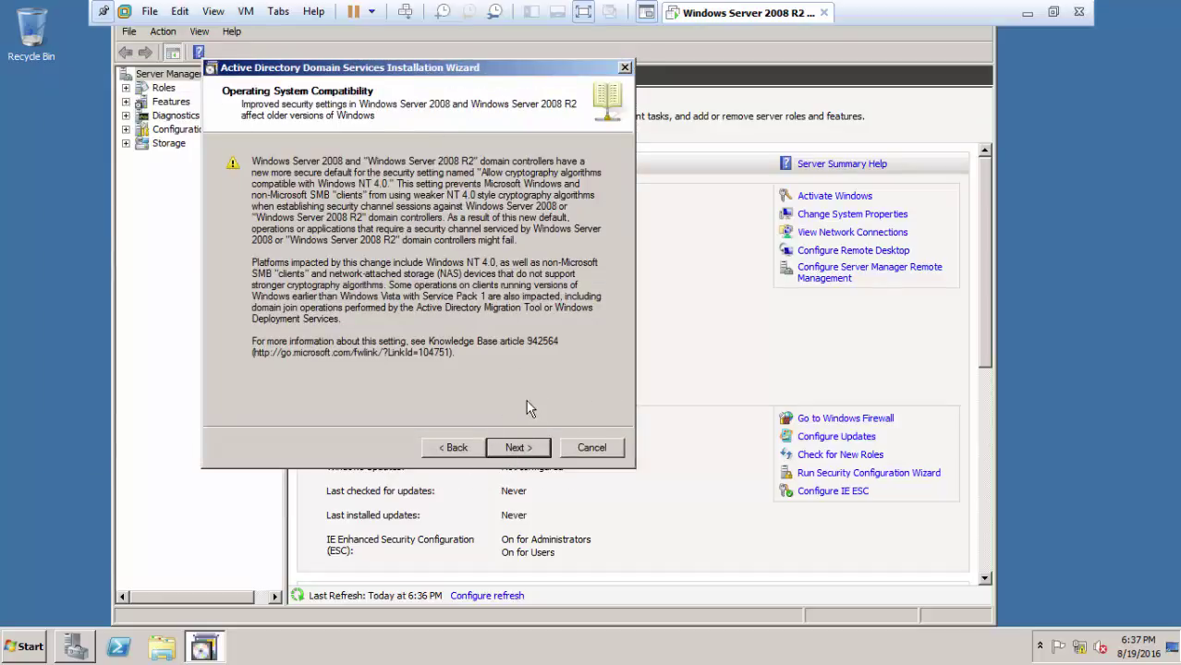
{"action": "left_click", "coordinate": [545, 450]}
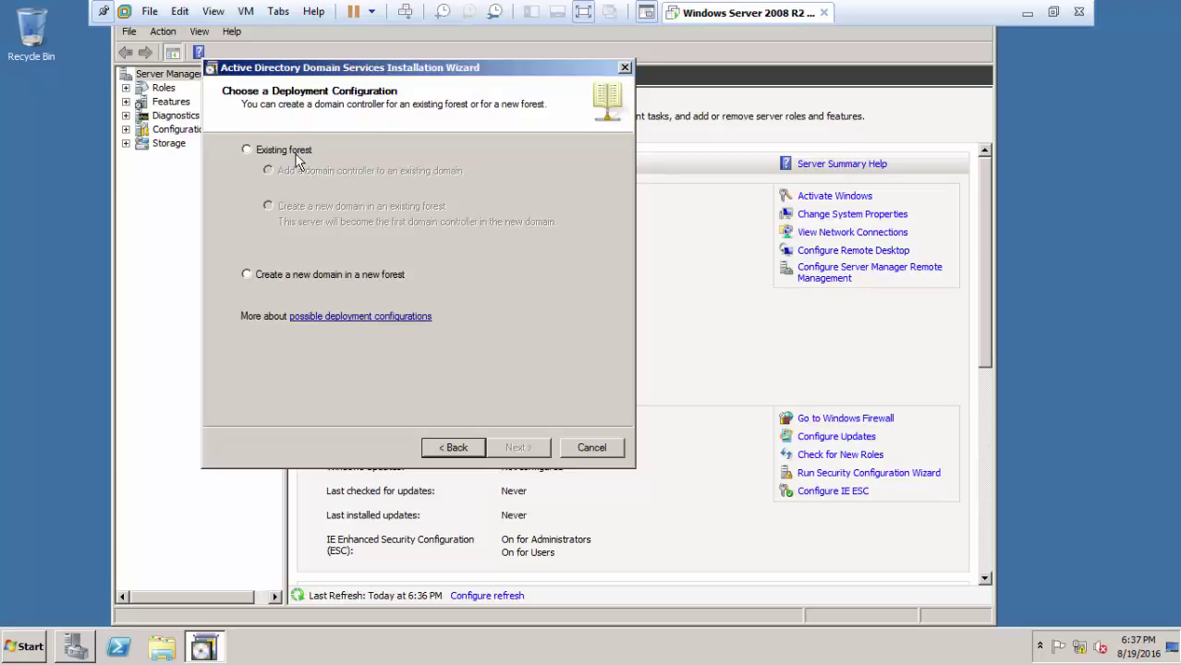
{"action": "left_click", "coordinate": [257, 276]}
{"action": "left_click", "coordinate": [515, 448]}
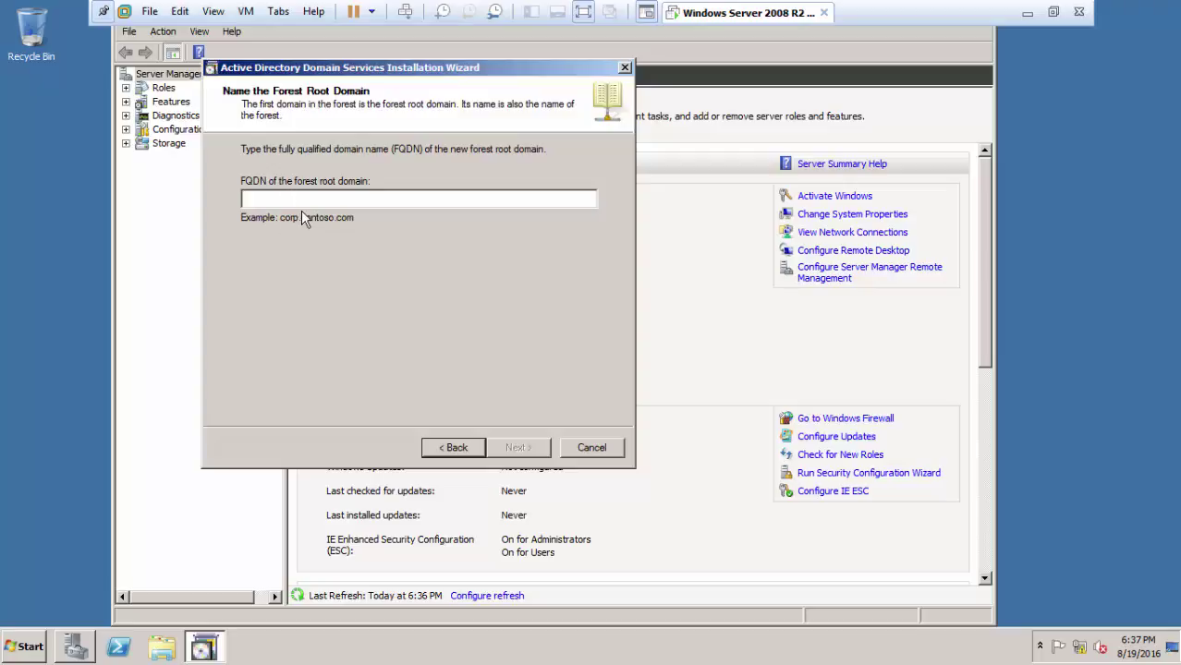
Step: Enter ortomedica.local as the forest root domain FQDN and continue
{"action": "type", "text": "a/s"}
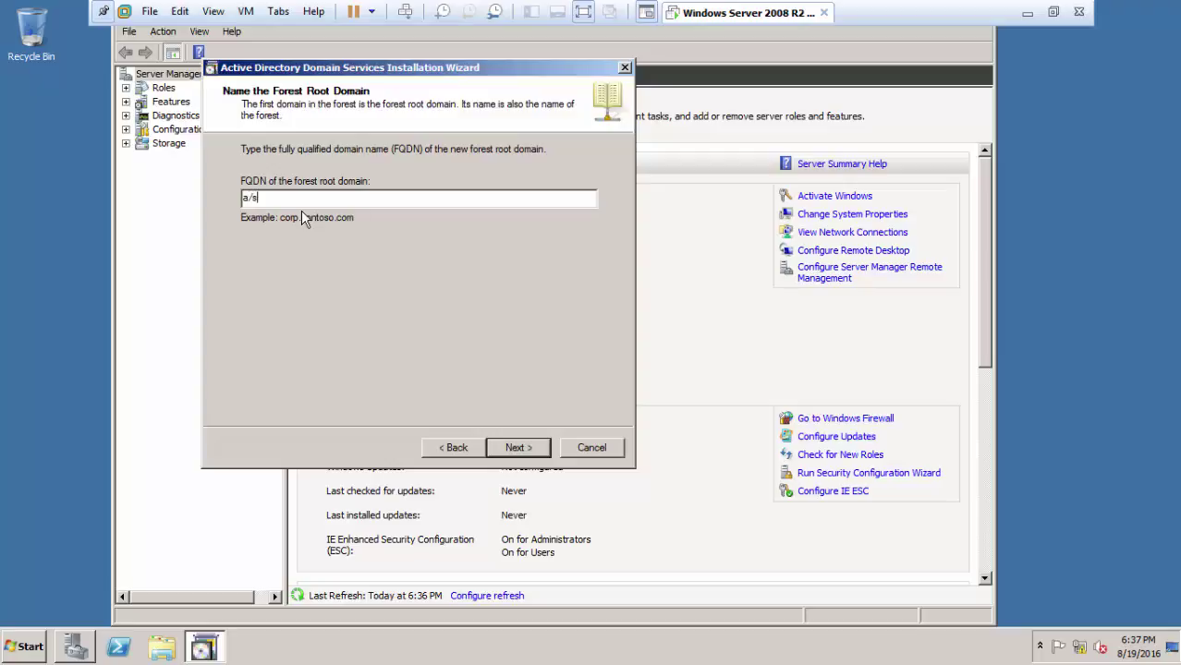
{"action": "type", "text": ".ss"}
{"action": "key", "text": "BackSpace"}
{"action": "key", "text": "BackSpace"}
{"action": "key", "text": "BackSpace"}
{"action": "key", "text": "BackSpace"}
{"action": "key", "text": "BackSpace"}
{"action": "key", "text": "BackSpace"}
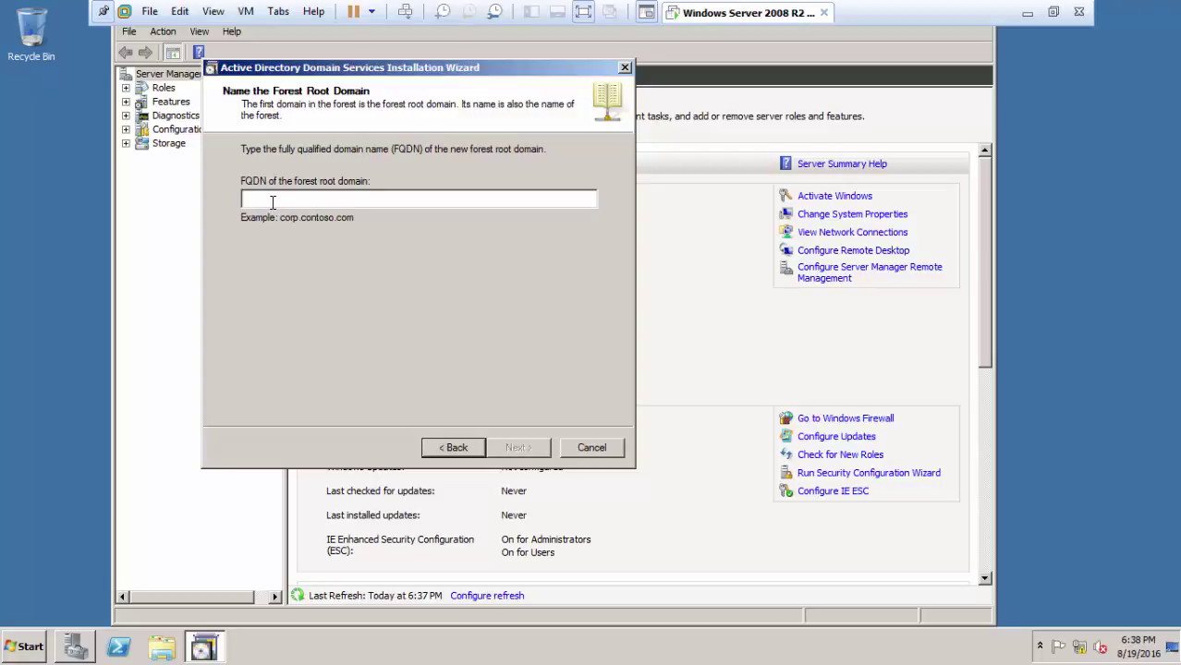
{"action": "type", "text": "ortc"}
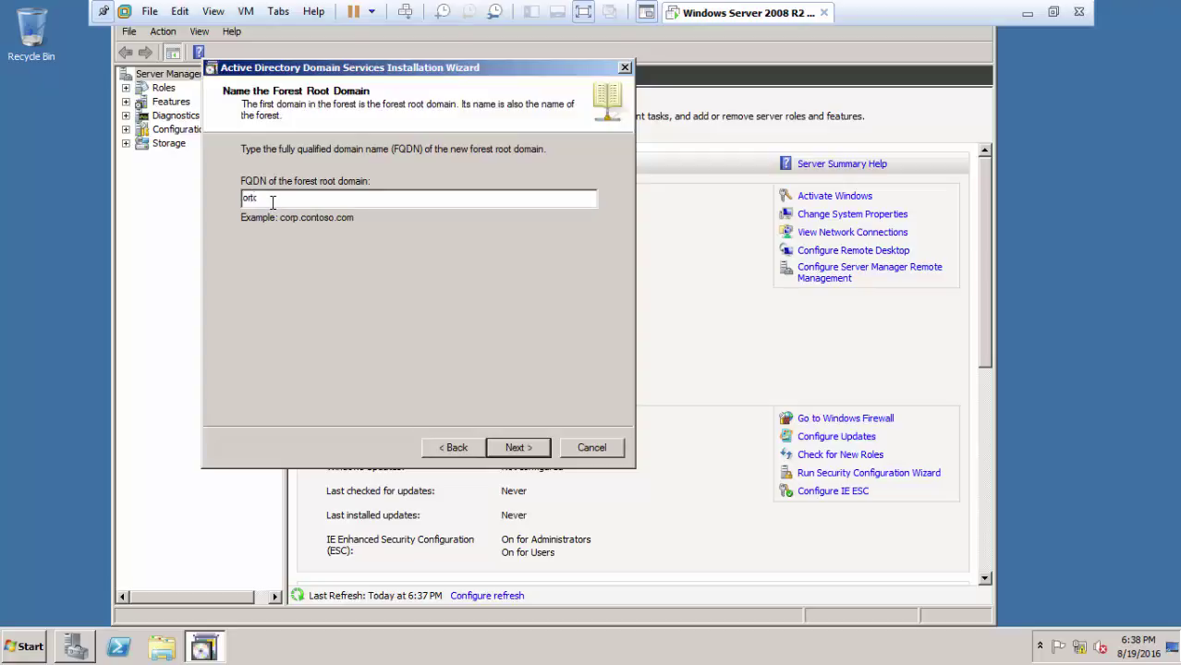
{"action": "type", "text": "men"}
{"action": "left_click", "coordinate": [519, 450]}
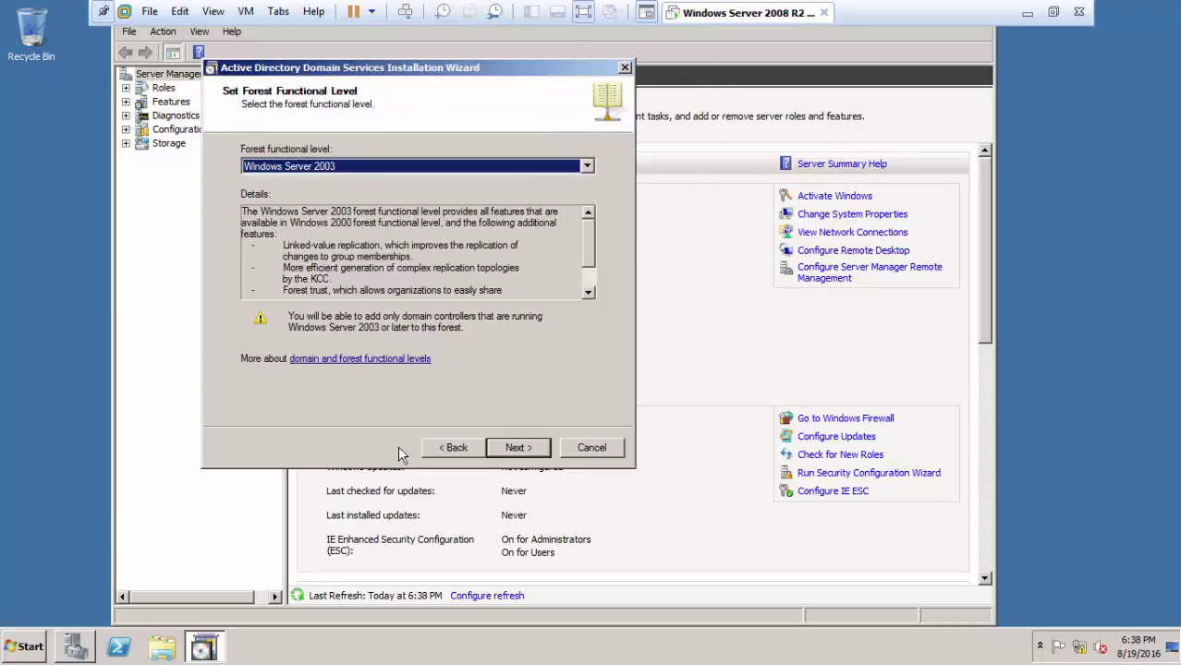
Step: Set the forest functional level to Windows Server 2008 R2
{"action": "left_click", "coordinate": [344, 168]}
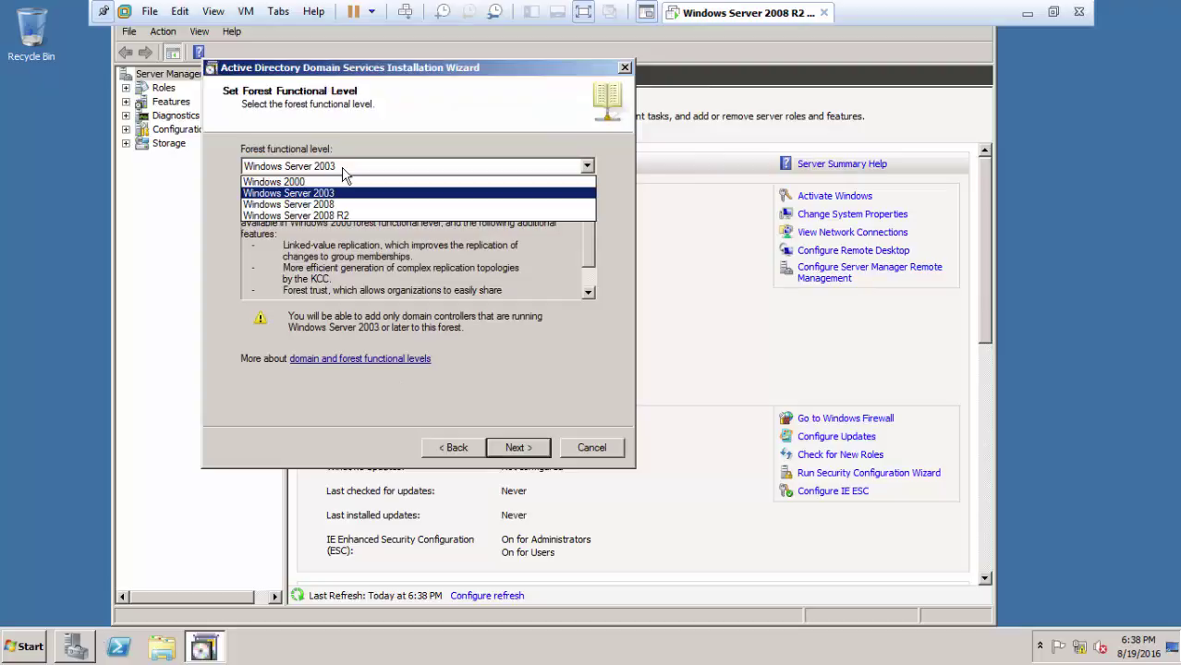
{"action": "left_click", "coordinate": [351, 216]}
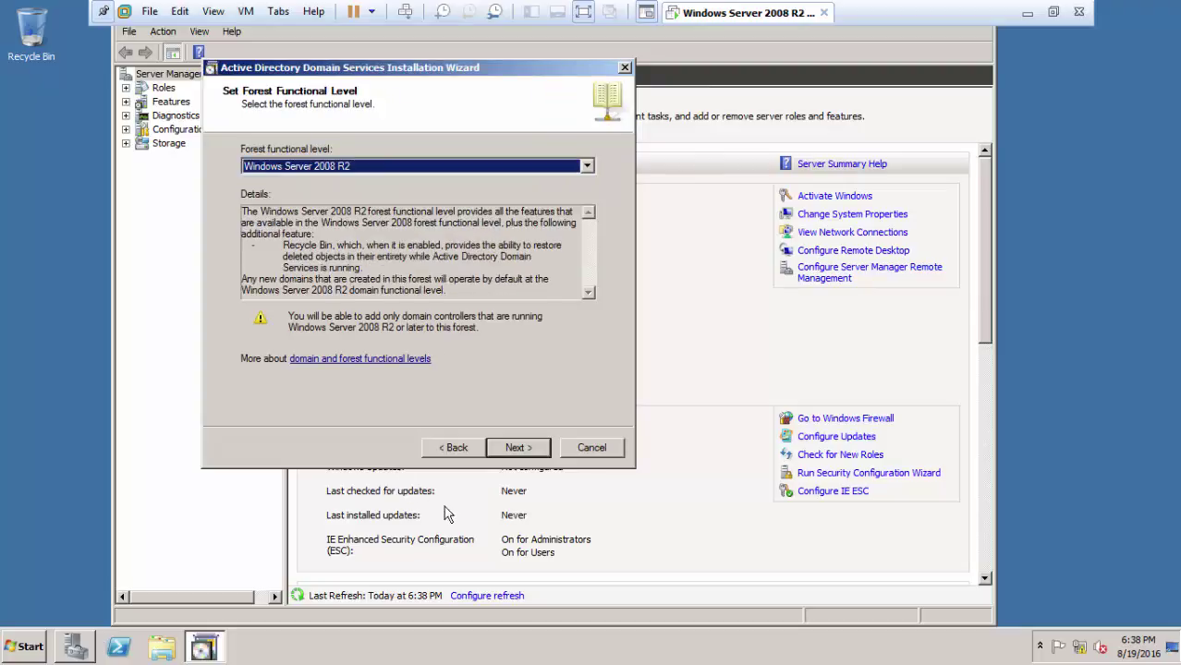
{"action": "left_click", "coordinate": [517, 449]}
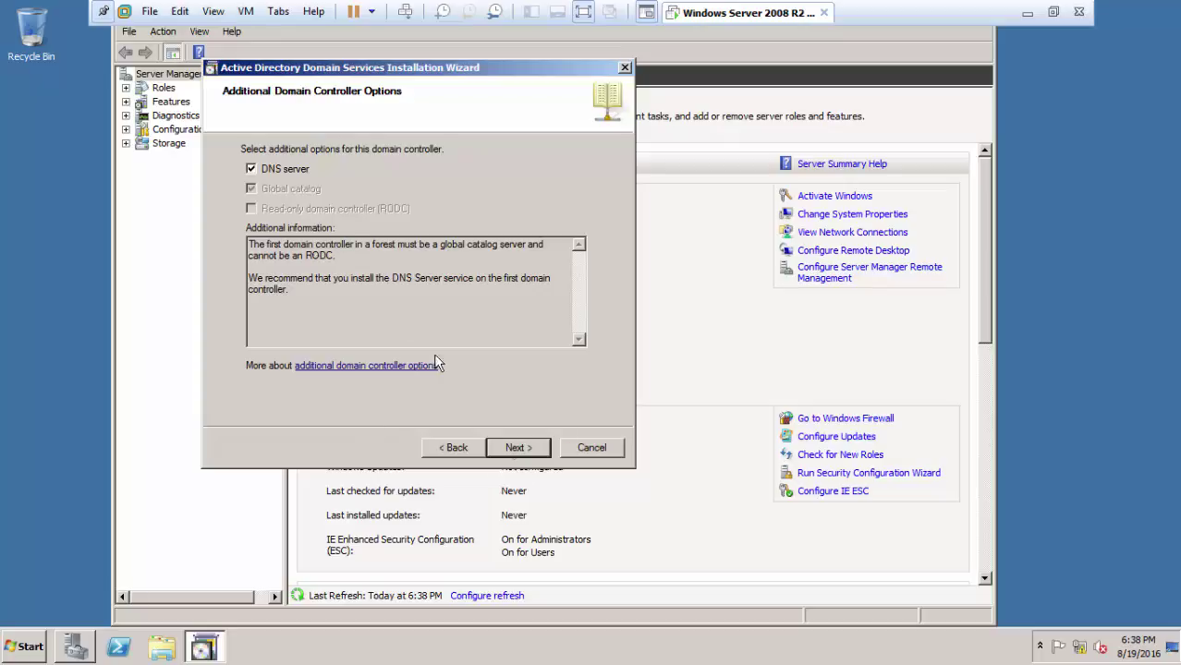
Step: Keep the DNS server option and accept the DNS delegation warning
{"action": "left_click", "coordinate": [522, 447]}
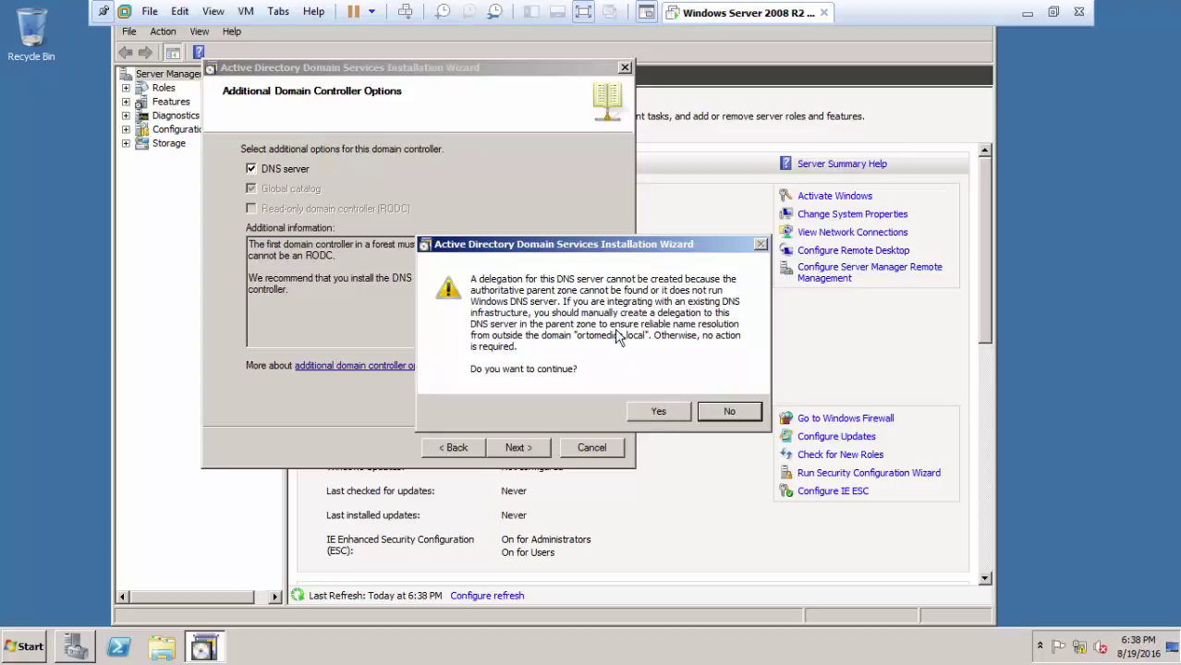
{"action": "left_click_drag", "start_coordinate": [602, 246], "coordinate": [492, 194]}
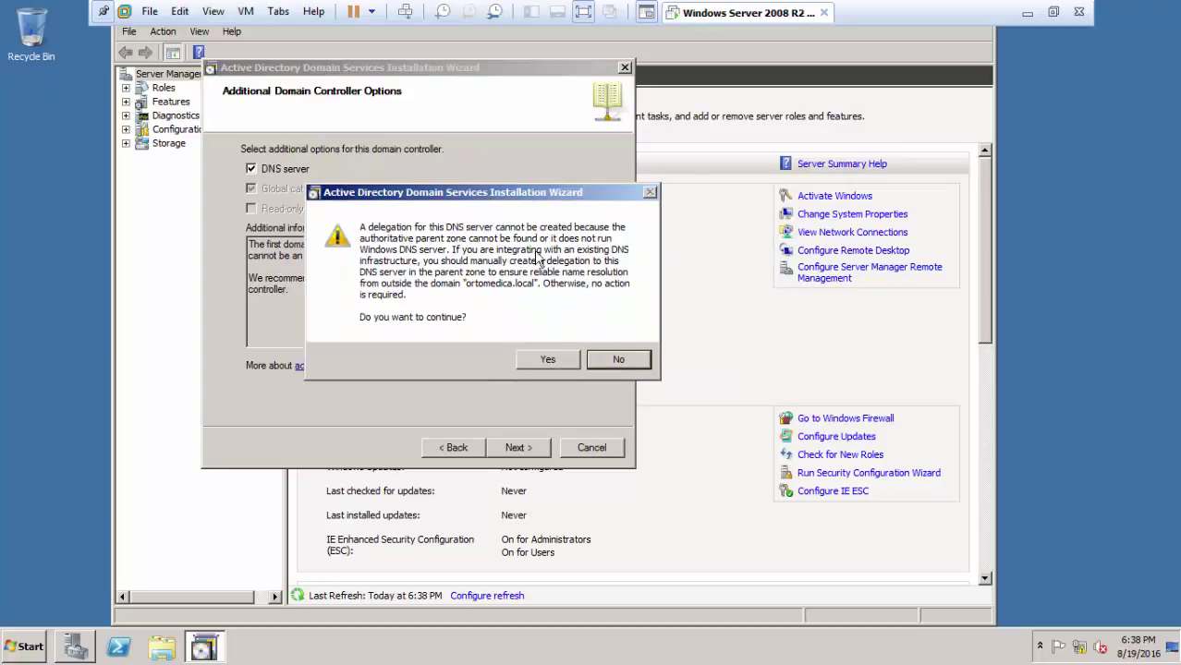
{"action": "left_click", "coordinate": [549, 360]}
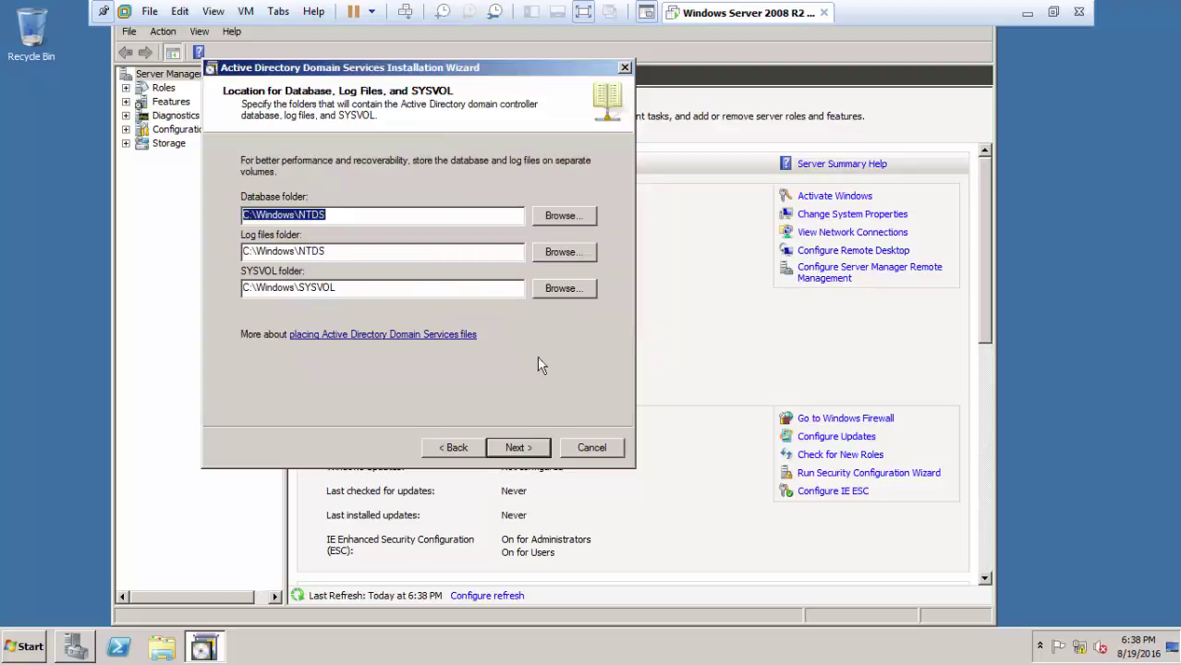
Step: Keep the default database, log and SYSVOL folders and enter the restore mode password
{"action": "left_click", "coordinate": [514, 451]}
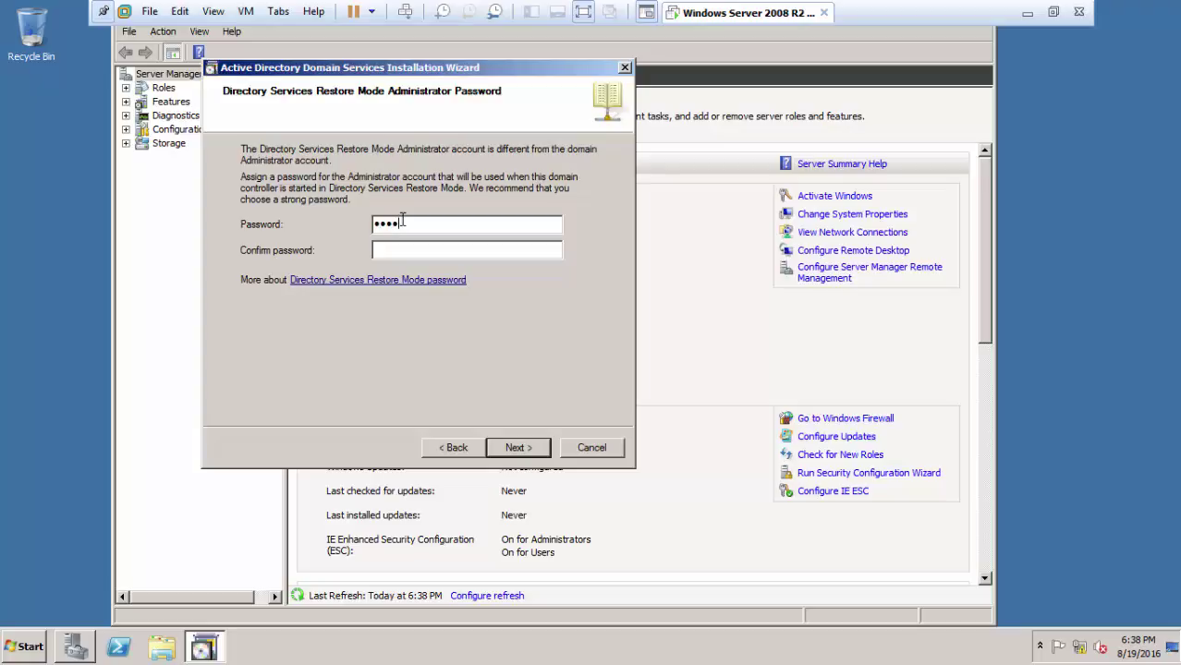
{"action": "type", "text": "P@ssw0r"}
{"action": "left_click", "coordinate": [511, 451]}
{"action": "left_click", "coordinate": [528, 449]}
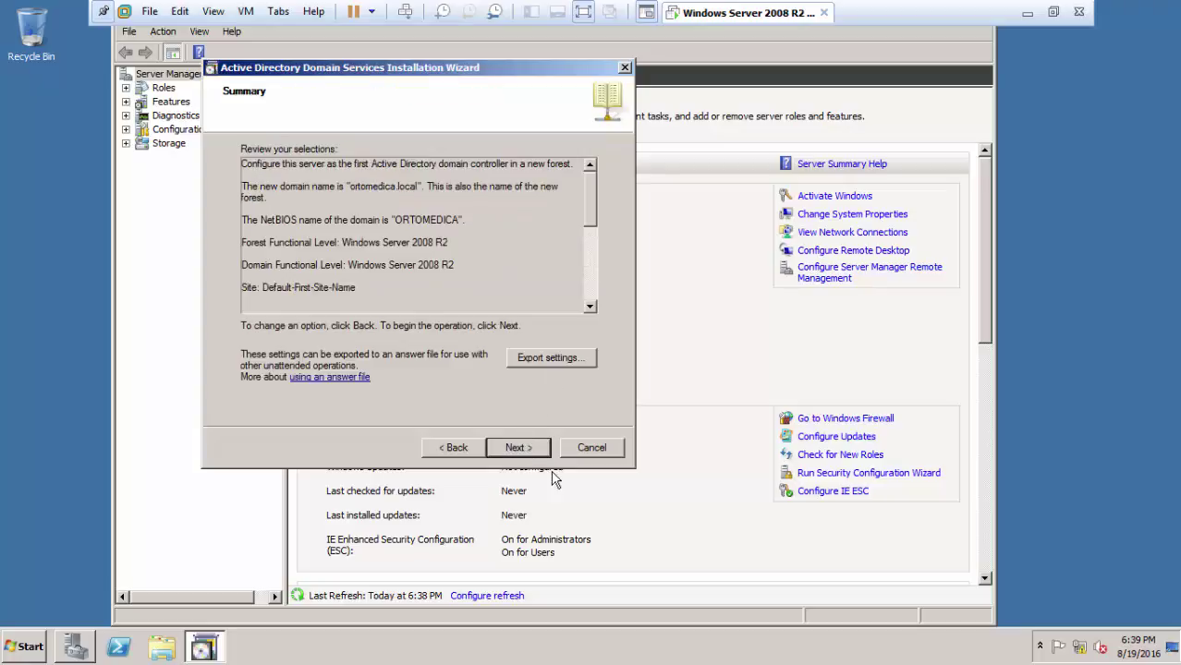
Step: Confirm the summary, let AD DS configure ortomedica.local, and finish the wizard
{"action": "left_click", "coordinate": [520, 449]}
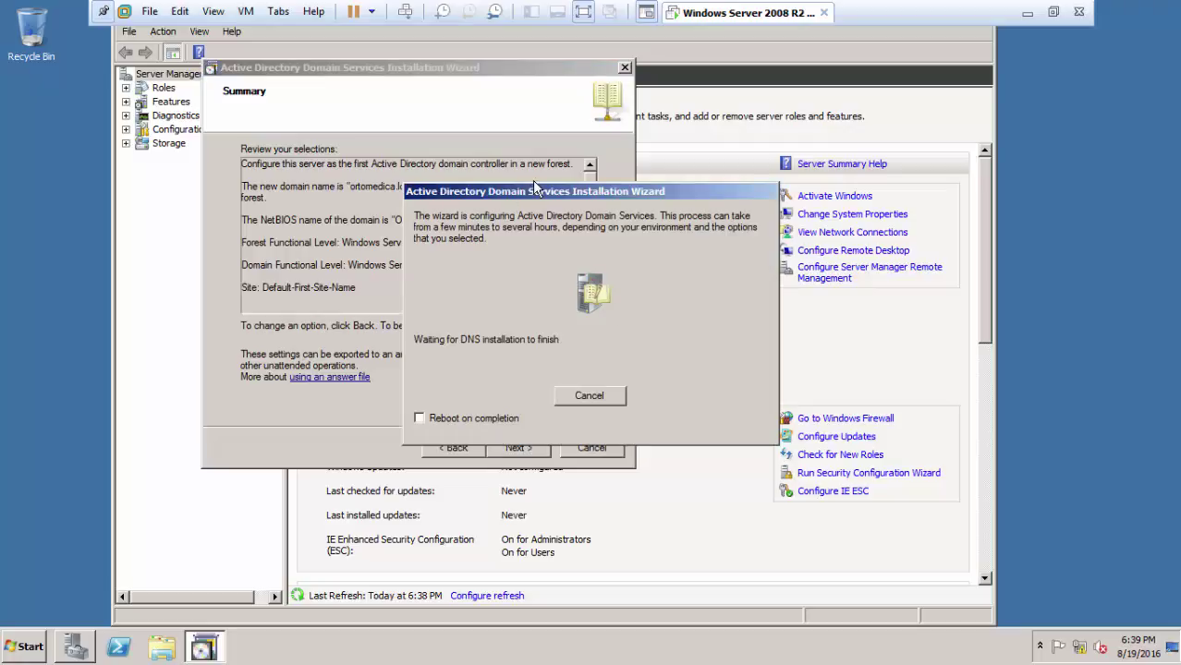
{"action": "left_click_drag", "start_coordinate": [604, 196], "coordinate": [476, 140]}
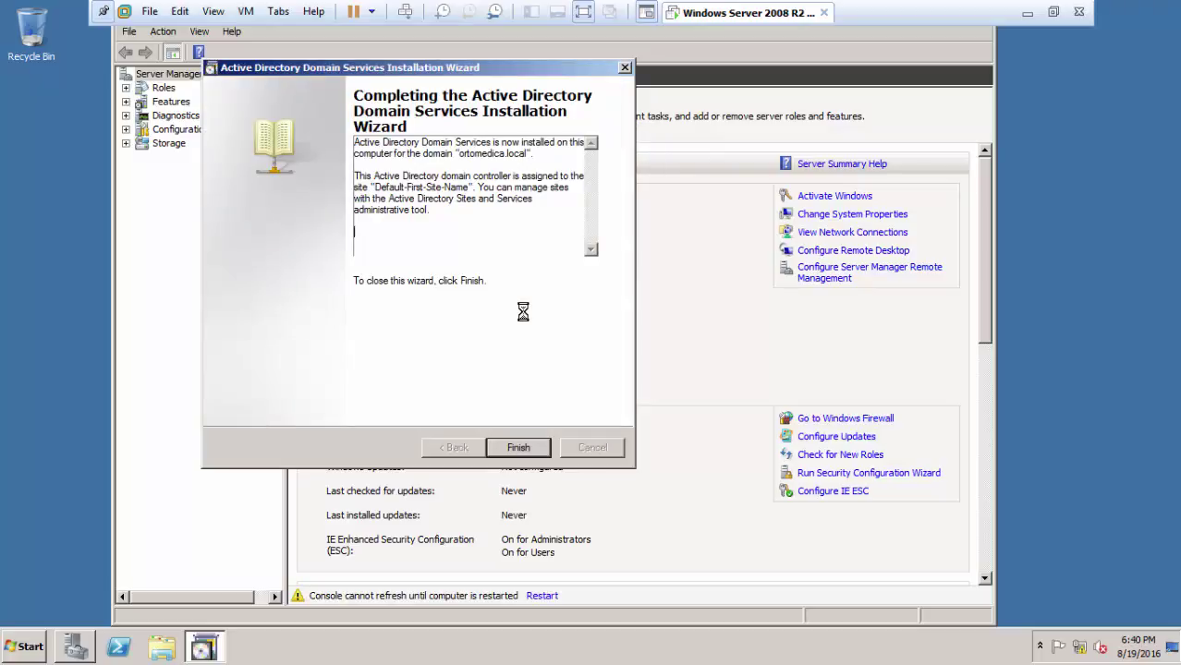
{"action": "left_click", "coordinate": [511, 455]}
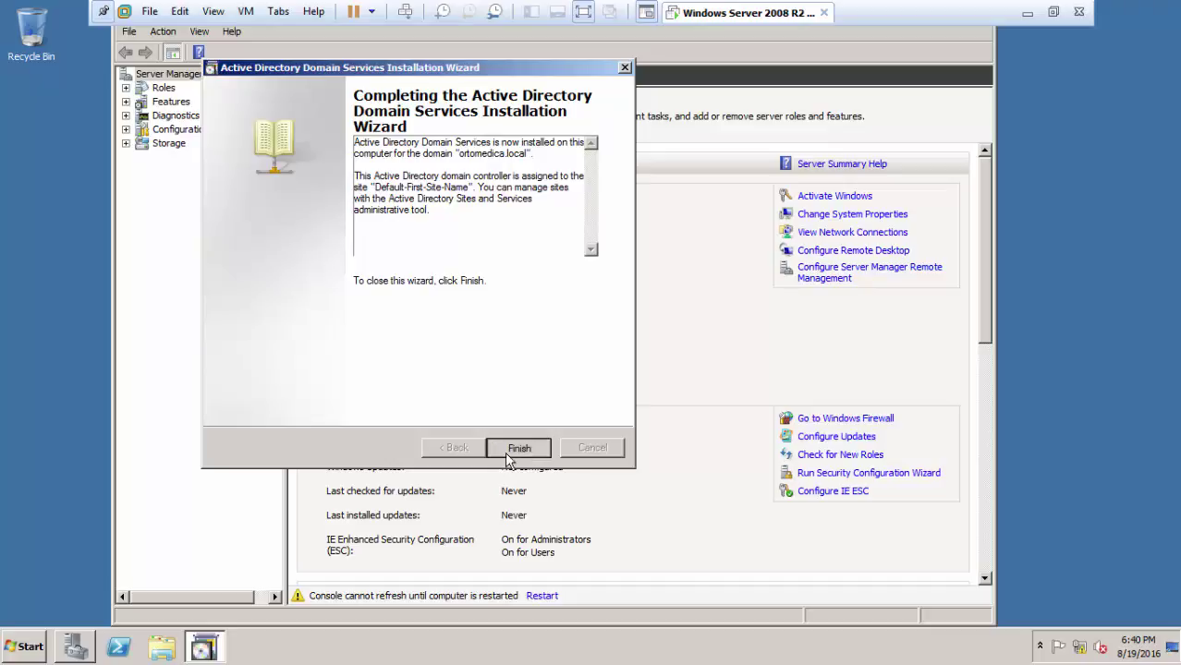
{"action": "left_click", "coordinate": [519, 448]}
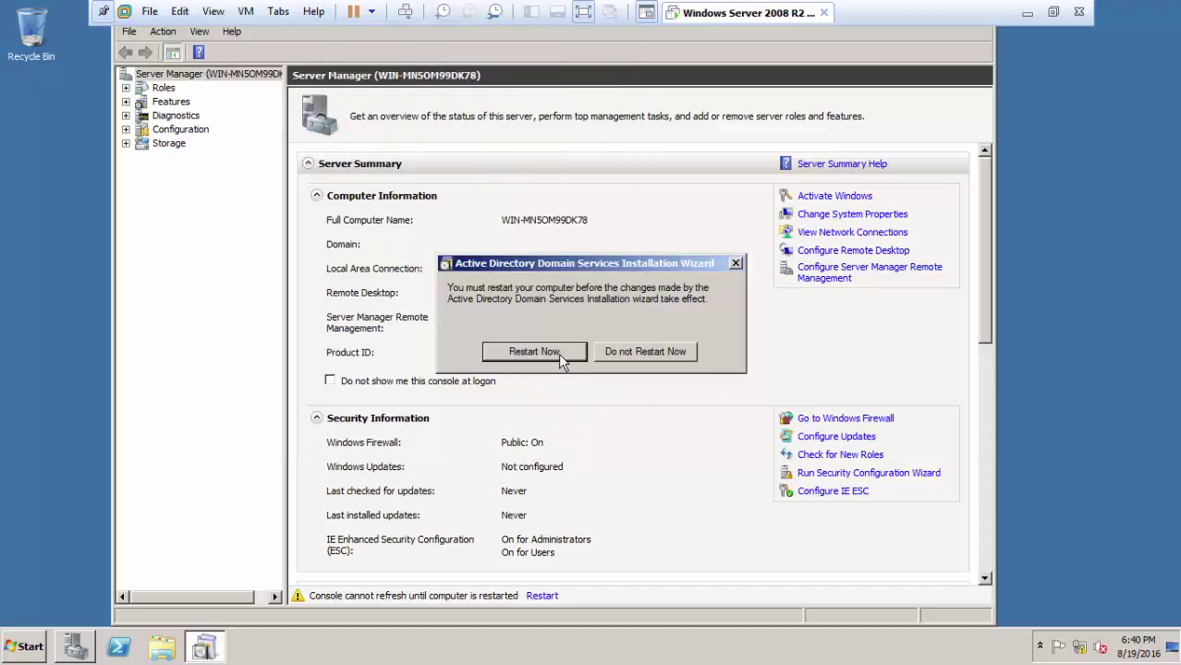
Step: Restart the server and, after reboot, choose Other User to log on as administrator
{"action": "left_click", "coordinate": [558, 352]}
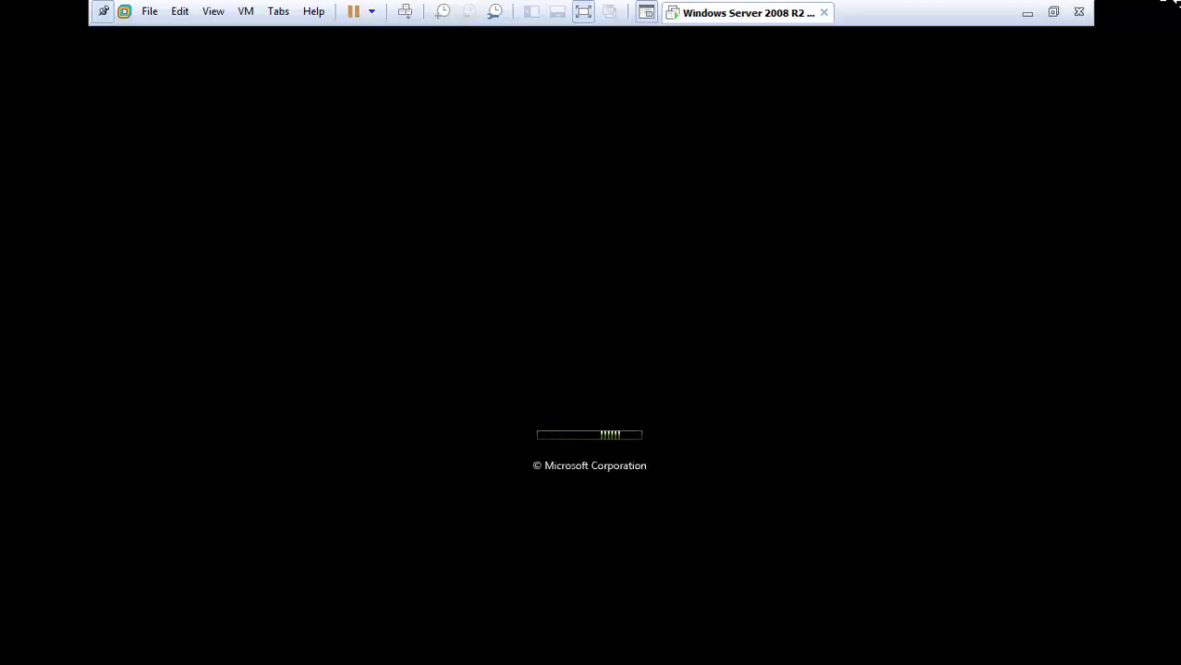
{"action": "mouse_move", "coordinate": [1176, 9]}
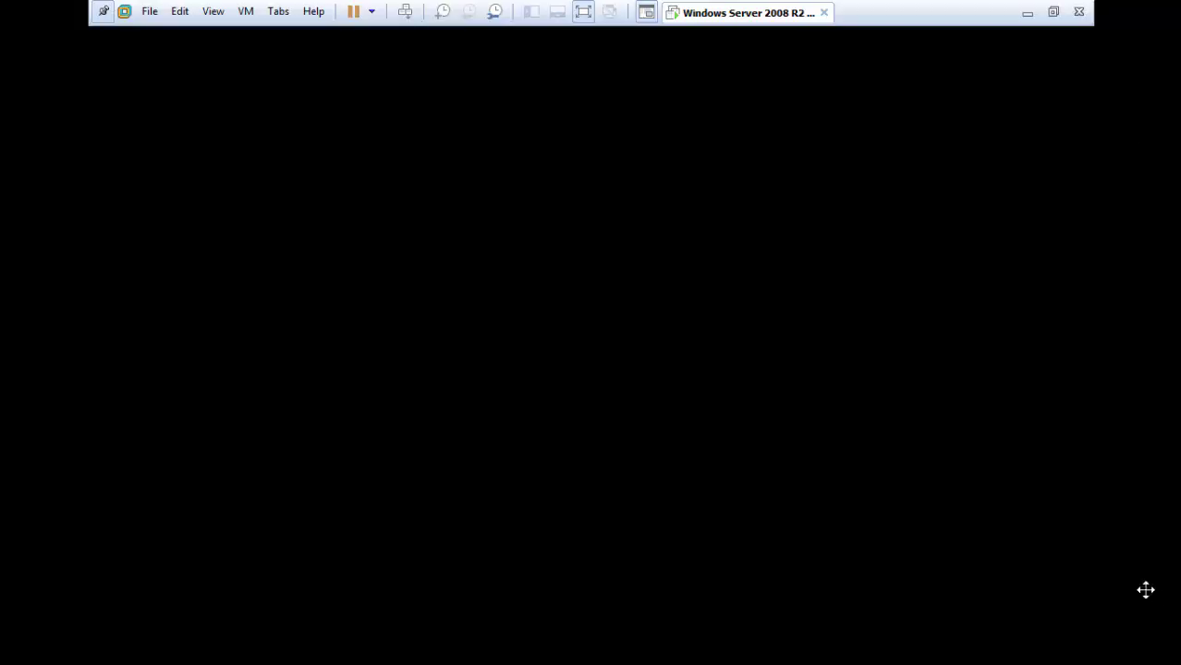
{"action": "mouse_move", "coordinate": [1175, 652]}
{"action": "left_click", "coordinate": [371, 12]}
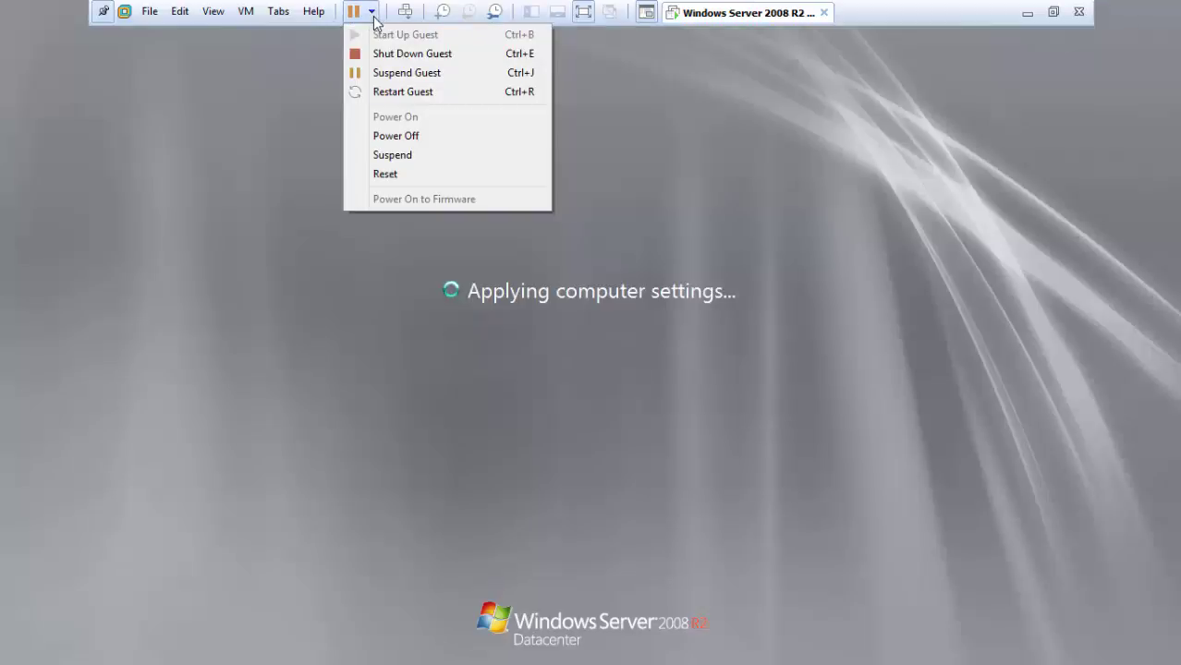
{"action": "left_click", "coordinate": [691, 383]}
{"action": "left_click", "coordinate": [575, 372]}
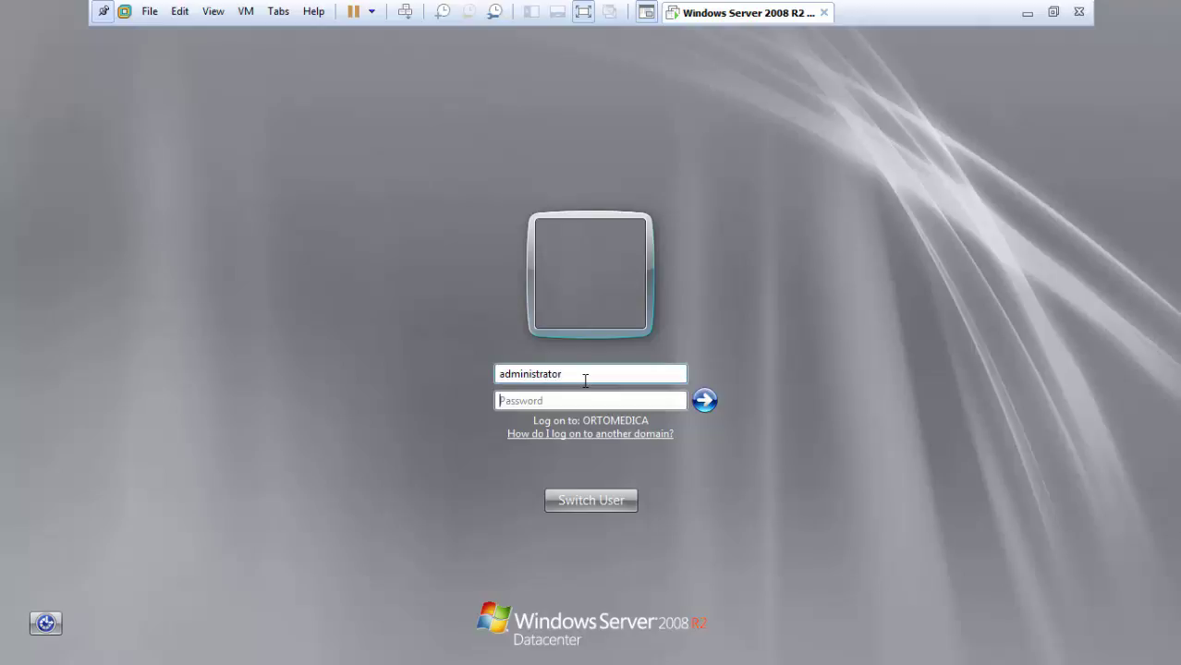
Step: Log on as the domain administrator, launch Active Directory Users and Computers, close Initial Configuration Tasks
{"action": "type", "text": "•••••••"}
{"action": "key", "text": "Return"}
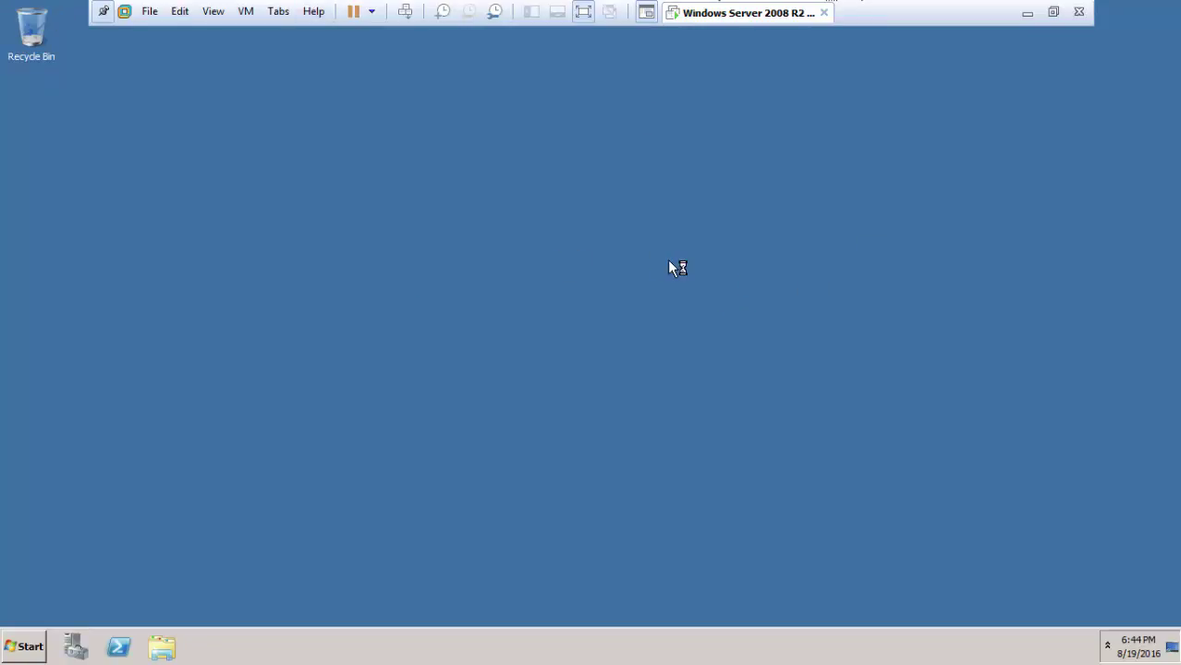
{"action": "left_click", "coordinate": [28, 647]}
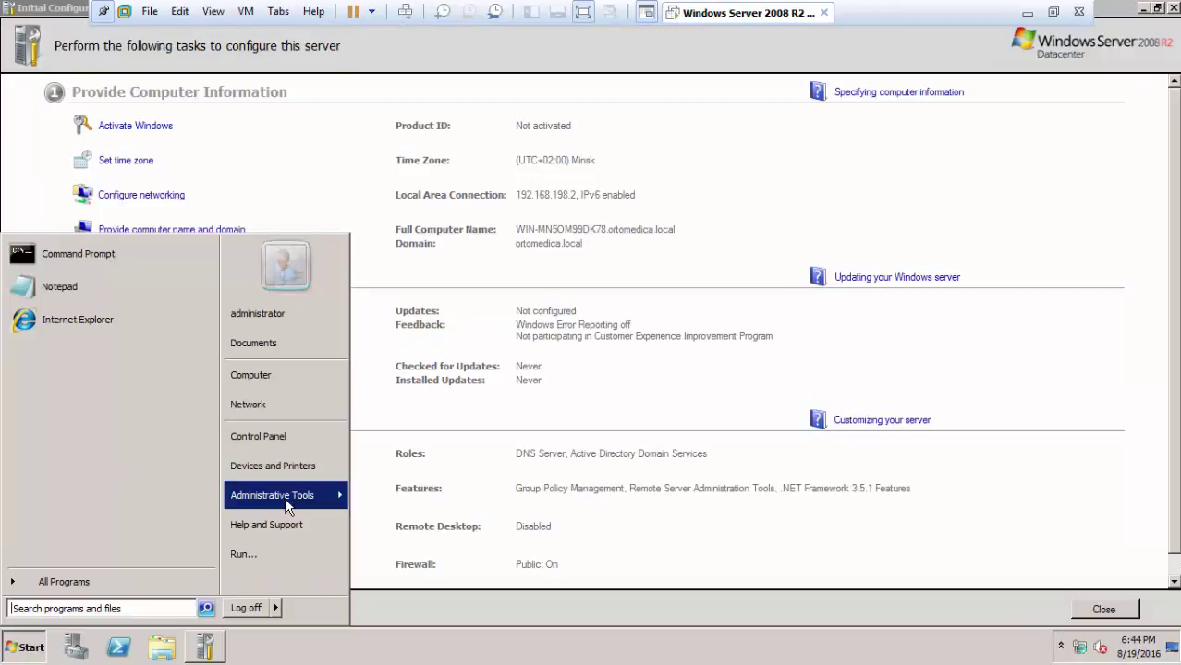
{"action": "mouse_move", "coordinate": [285, 497]}
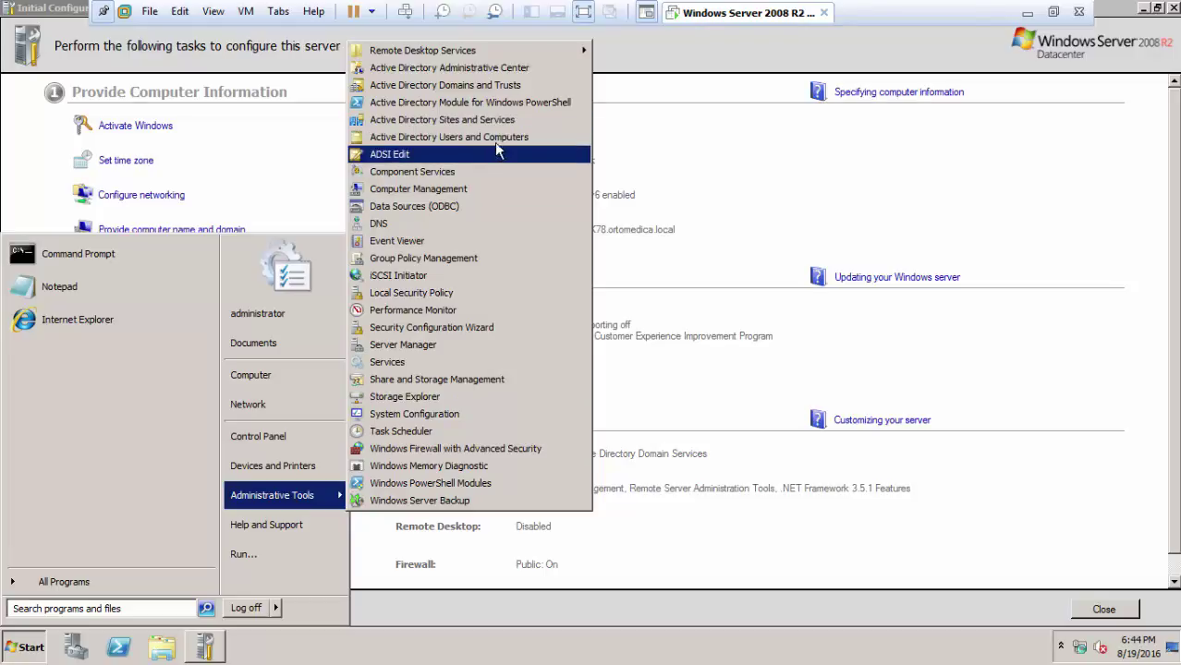
{"action": "left_click", "coordinate": [521, 136]}
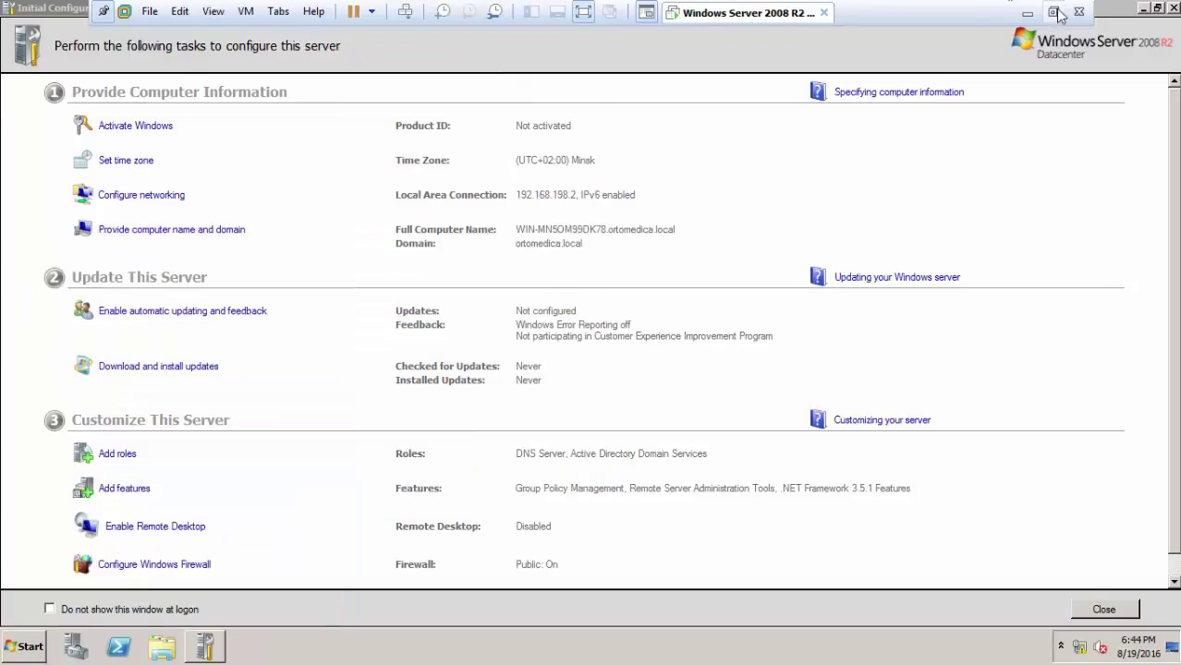
{"action": "left_click", "coordinate": [1157, 11]}
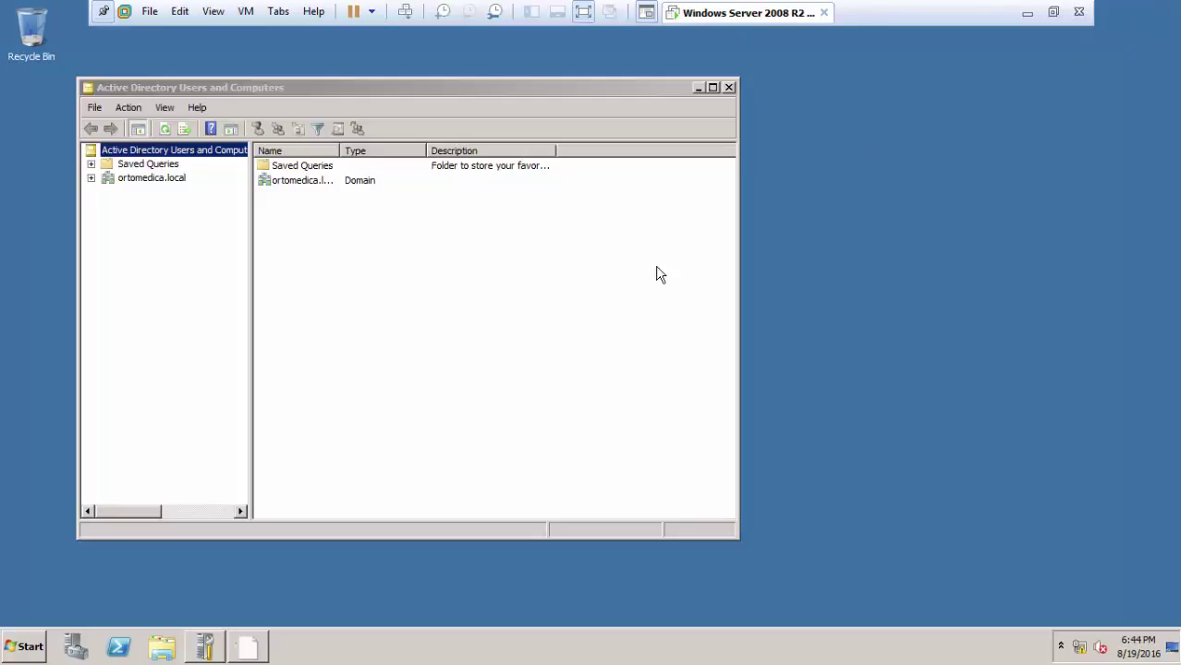
Step: Expand ortomedica.local and open its Users container in Active Directory Users and Computers
{"action": "left_click_drag", "start_coordinate": [533, 93], "coordinate": [671, 110]}
{"action": "left_click", "coordinate": [311, 203]}
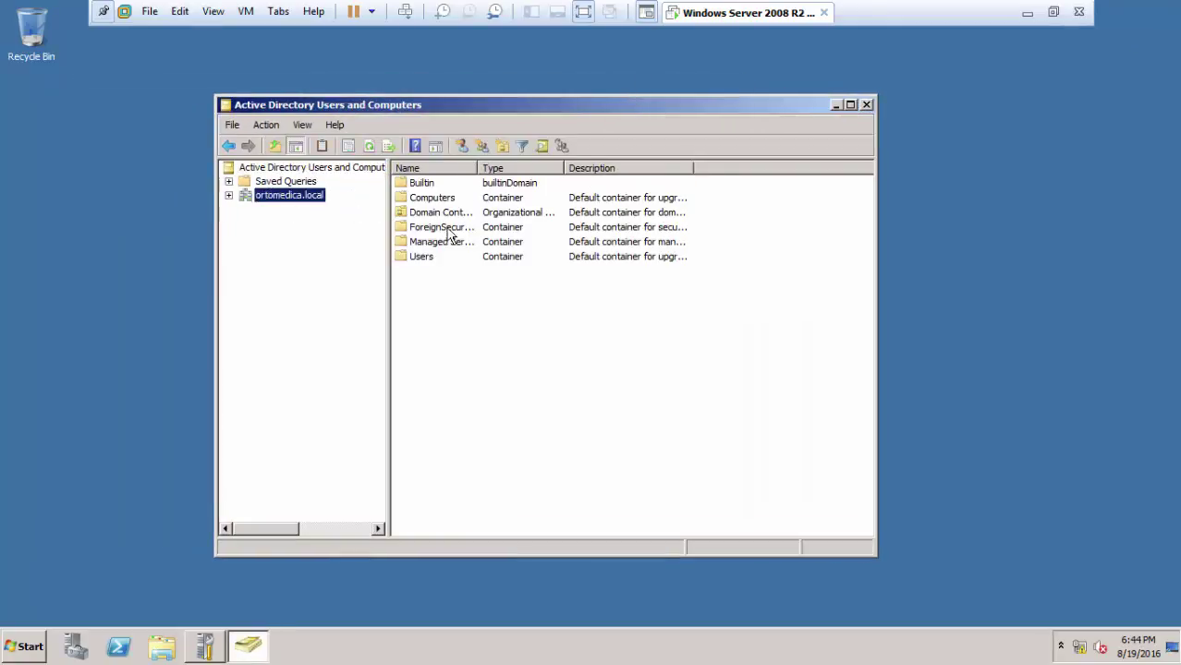
{"action": "left_click", "coordinate": [420, 258]}
{"action": "double_click", "coordinate": [427, 259]}
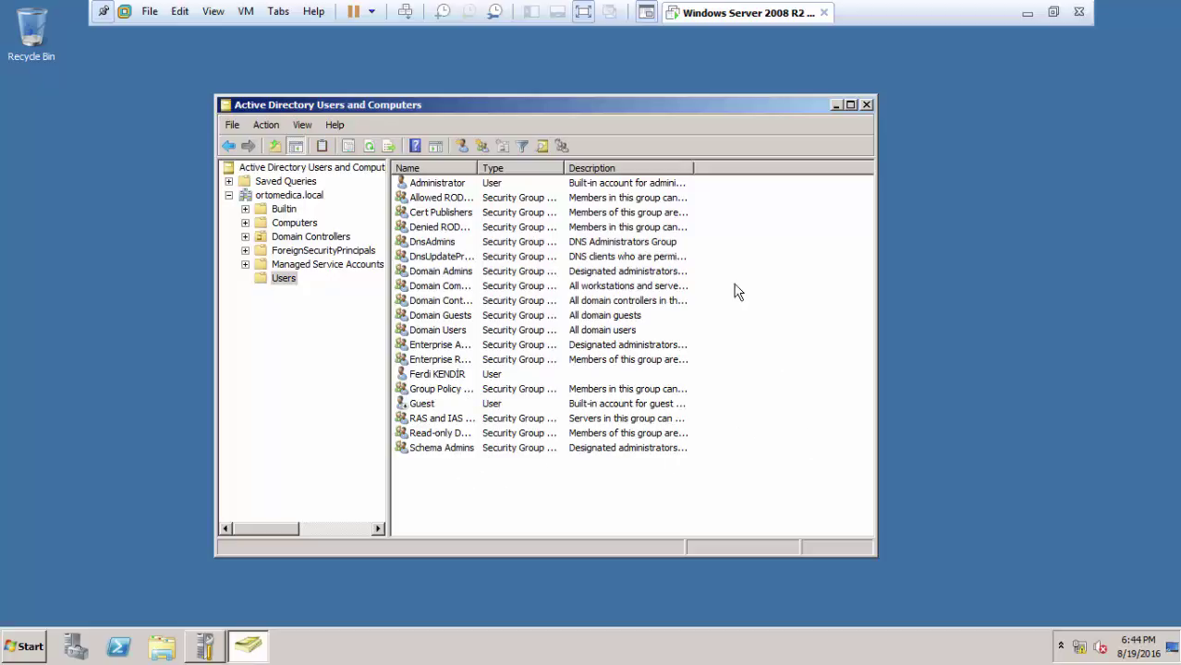
{"action": "left_click_drag", "start_coordinate": [704, 179], "coordinate": [691, 407]}
Step: Browse the context menus of the user list and the Users container without choosing anything
{"action": "right_click", "coordinate": [582, 490]}
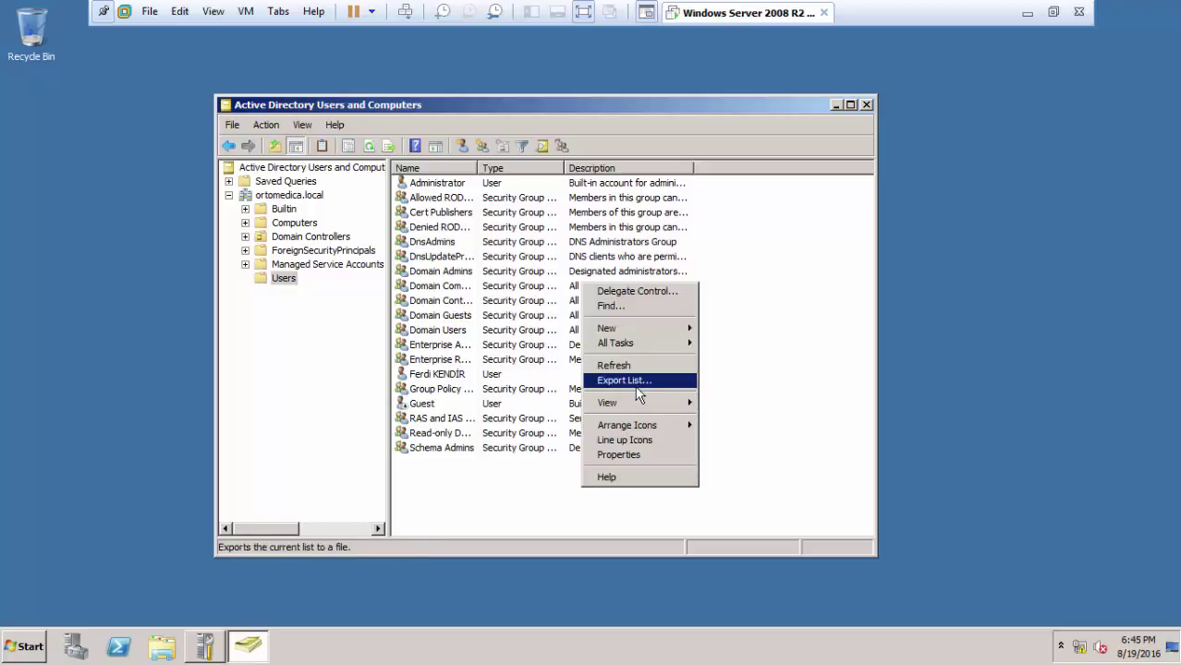
{"action": "mouse_move", "coordinate": [652, 332]}
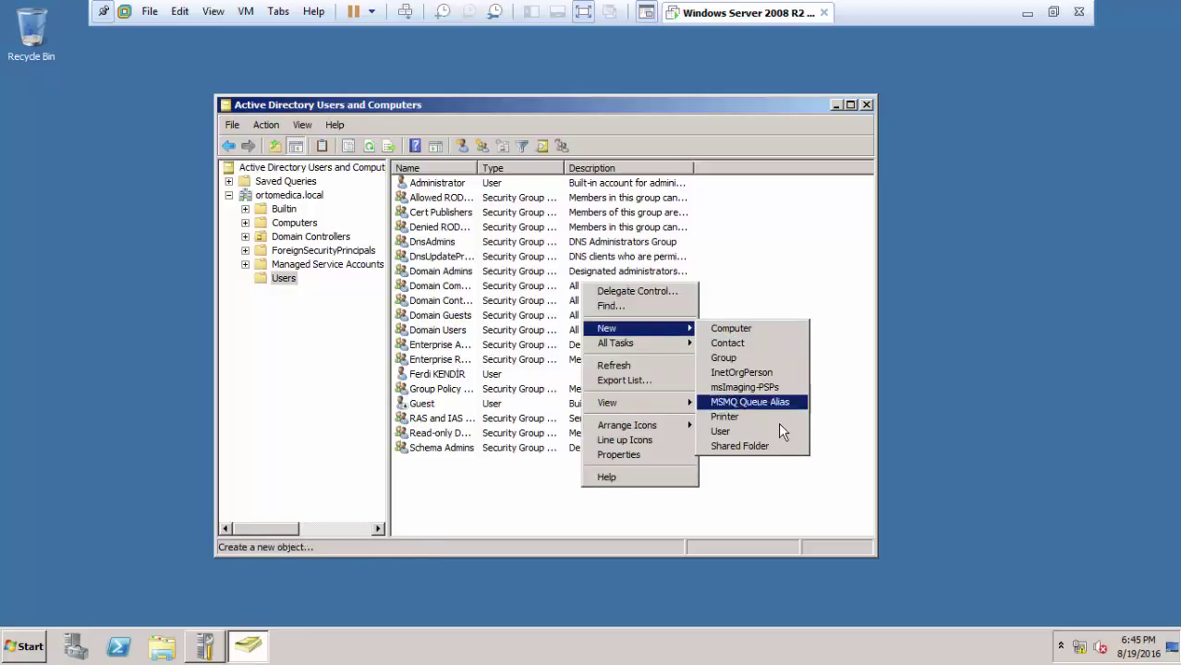
{"action": "left_click", "coordinate": [238, 389]}
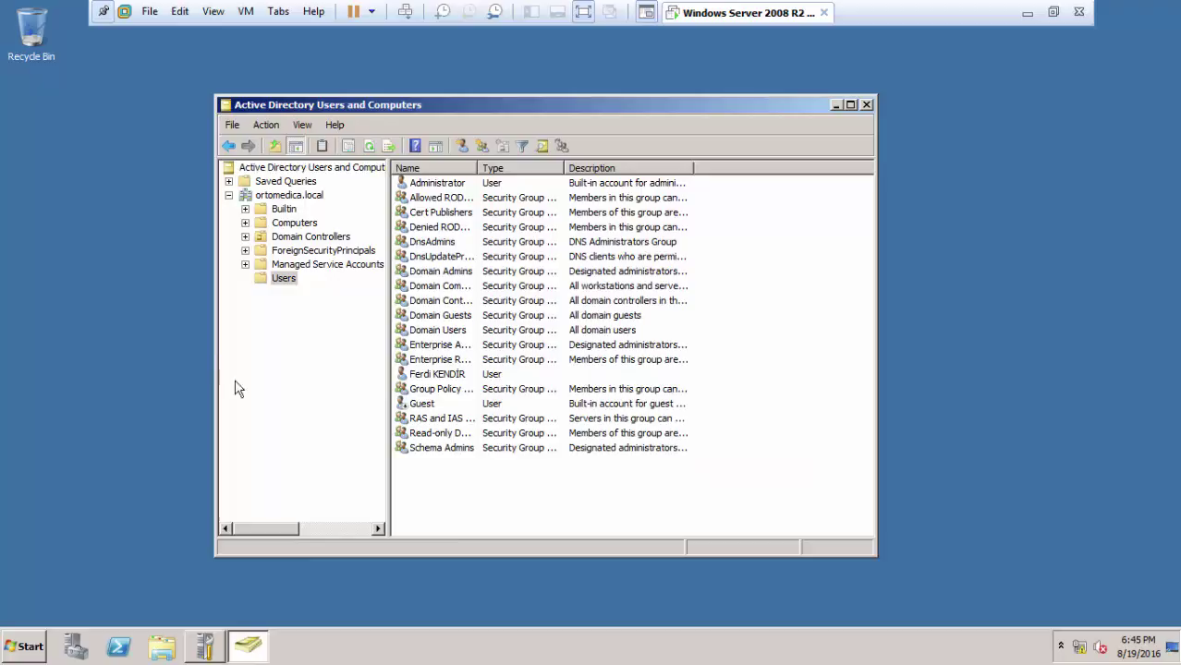
{"action": "right_click", "coordinate": [284, 282]}
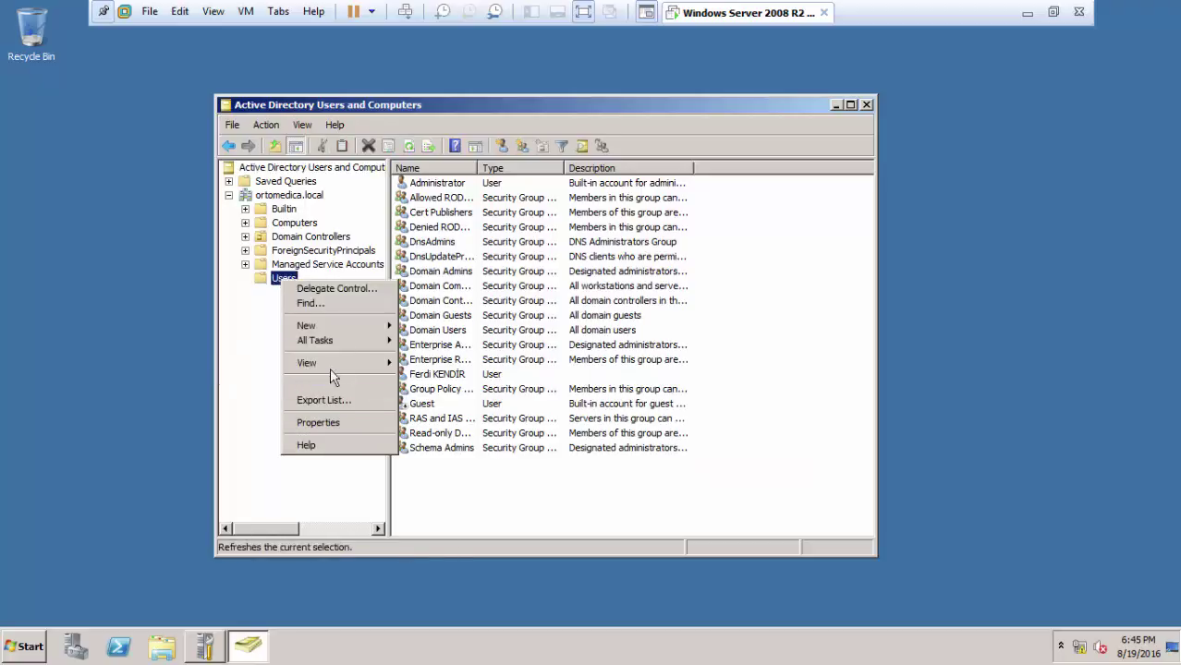
{"action": "mouse_move", "coordinate": [325, 328]}
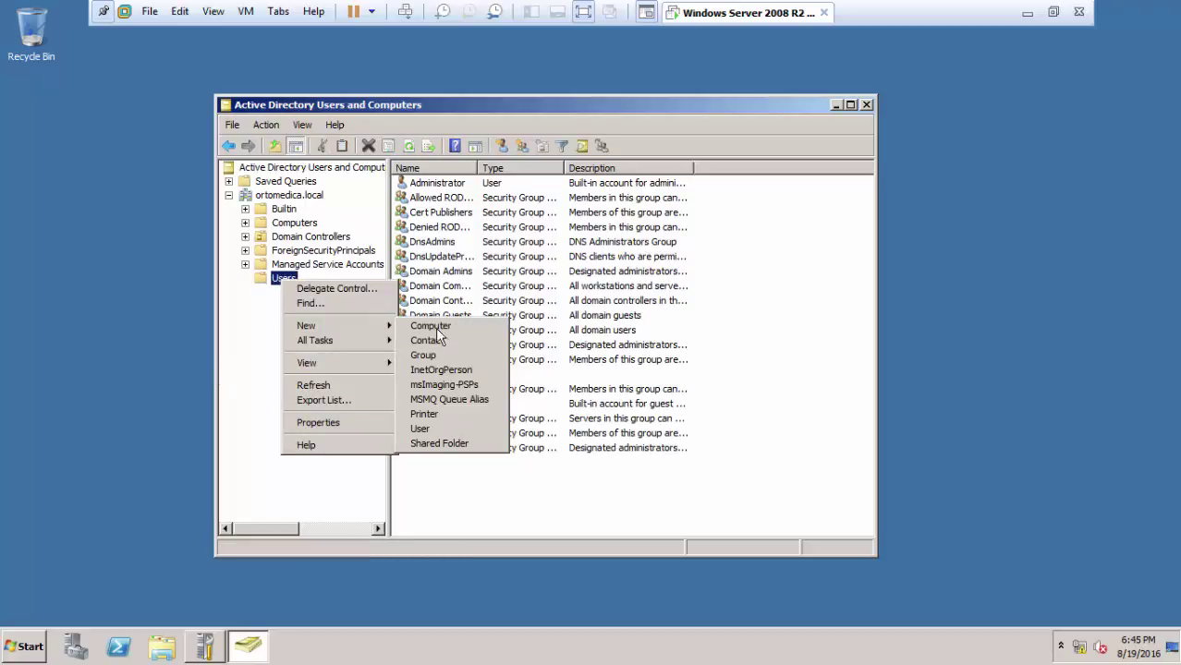
{"action": "left_click", "coordinate": [776, 350]}
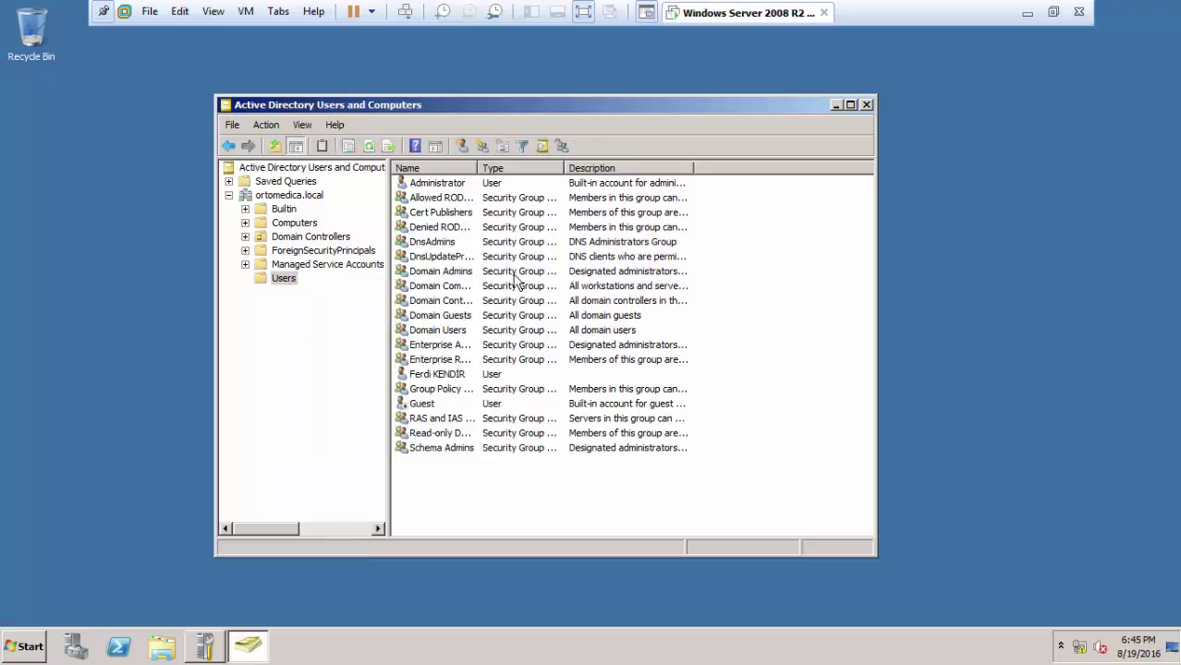
Step: Open the New Object – User form for ortomedica.local/Users via New > User
{"action": "left_click", "coordinate": [463, 145]}
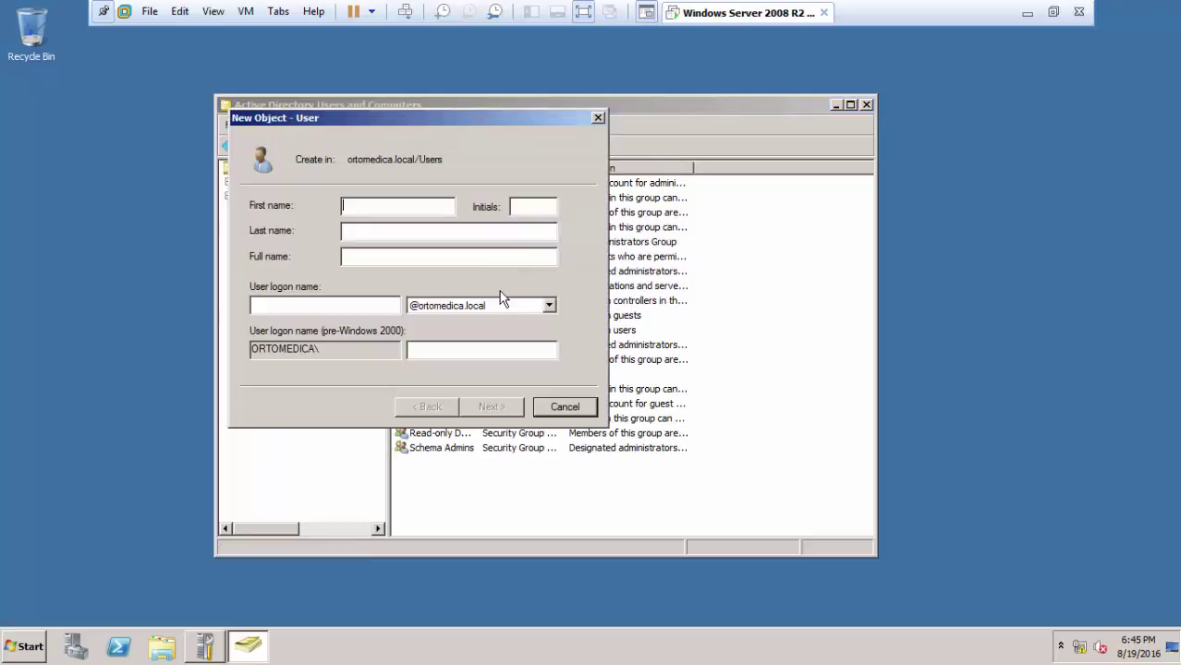
{"action": "left_click", "coordinate": [598, 118]}
{"action": "right_click", "coordinate": [463, 469]}
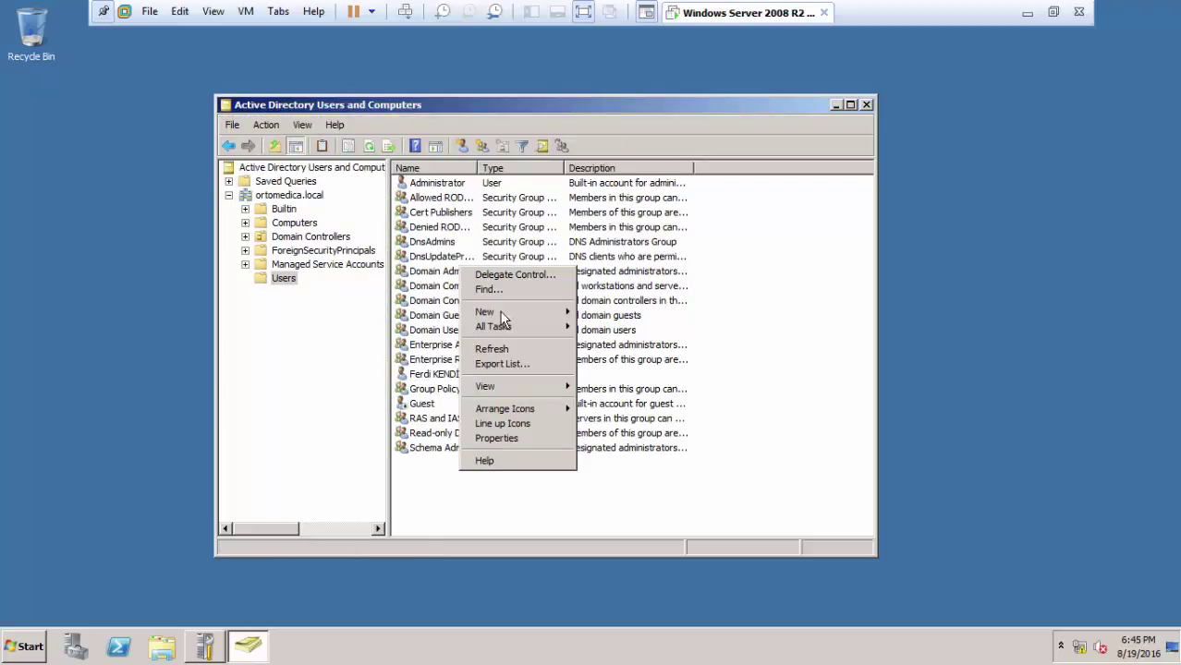
{"action": "mouse_move", "coordinate": [504, 312]}
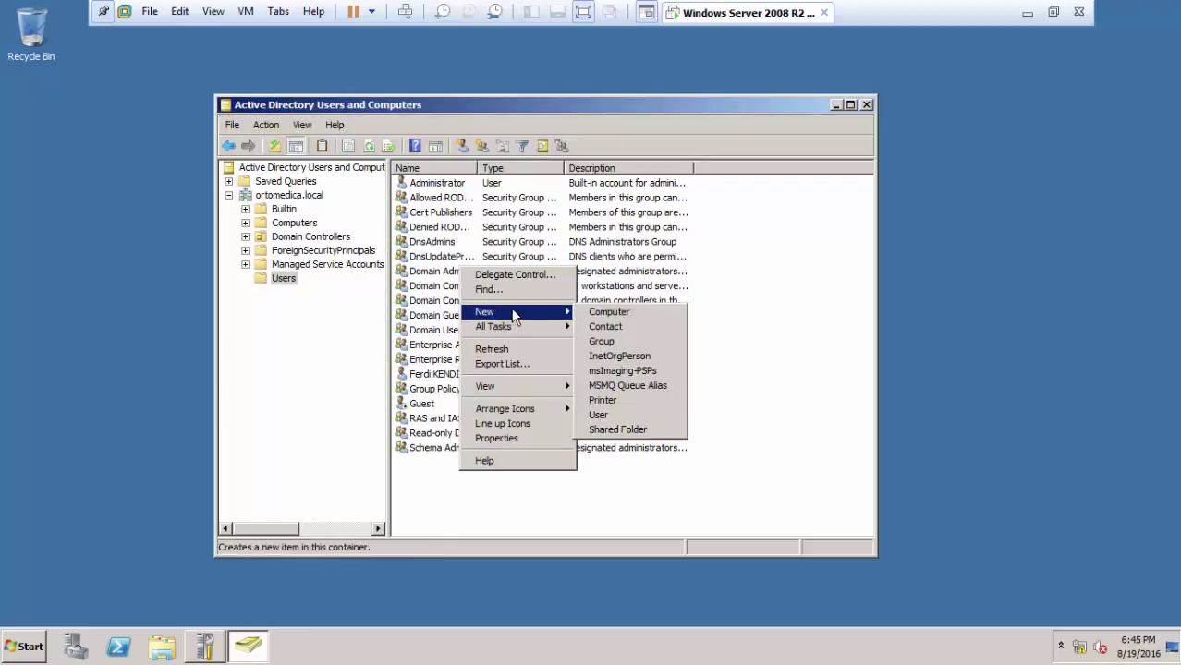
{"action": "left_click", "coordinate": [624, 415]}
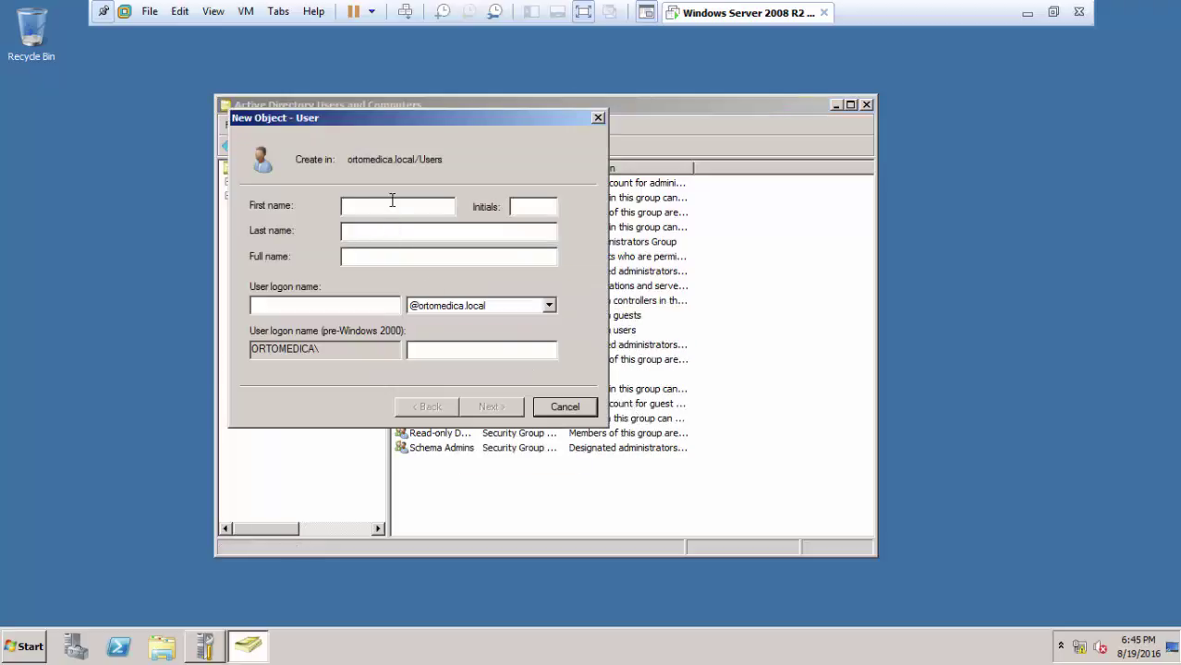
{"action": "left_click", "coordinate": [378, 231]}
Step: Take the server virtual machine out of full-screen view
{"action": "left_click", "coordinate": [25, 647]}
{"action": "key", "text": "Escape"}
{"action": "left_click", "coordinate": [1041, 108]}
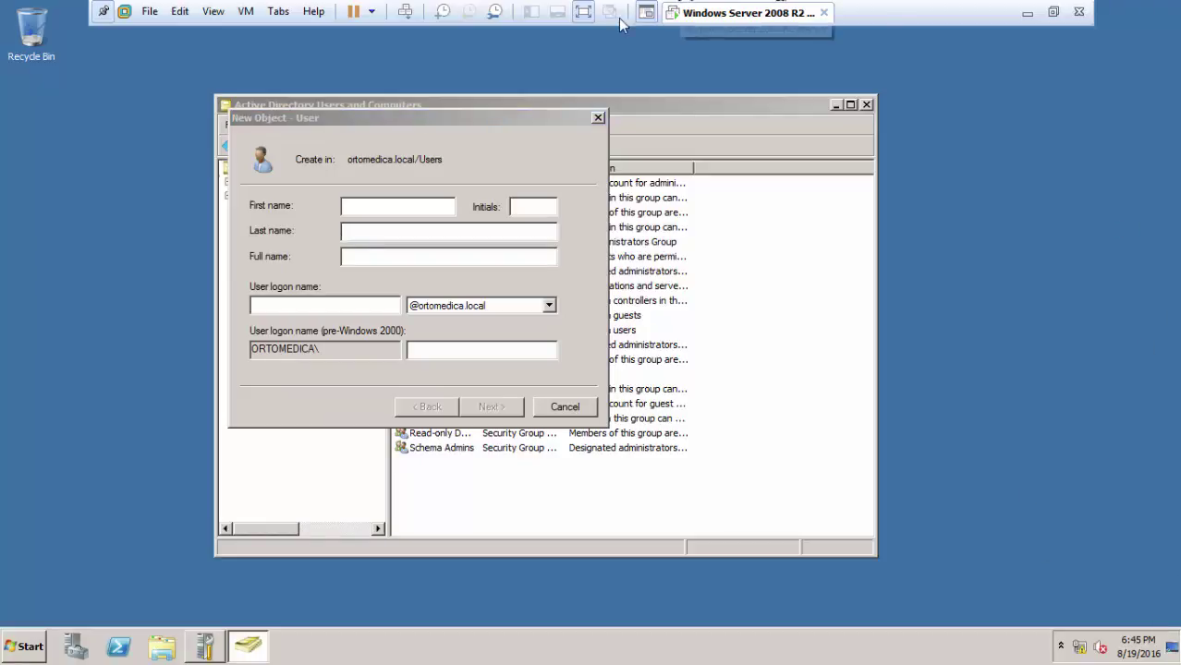
{"action": "left_click", "coordinate": [583, 11]}
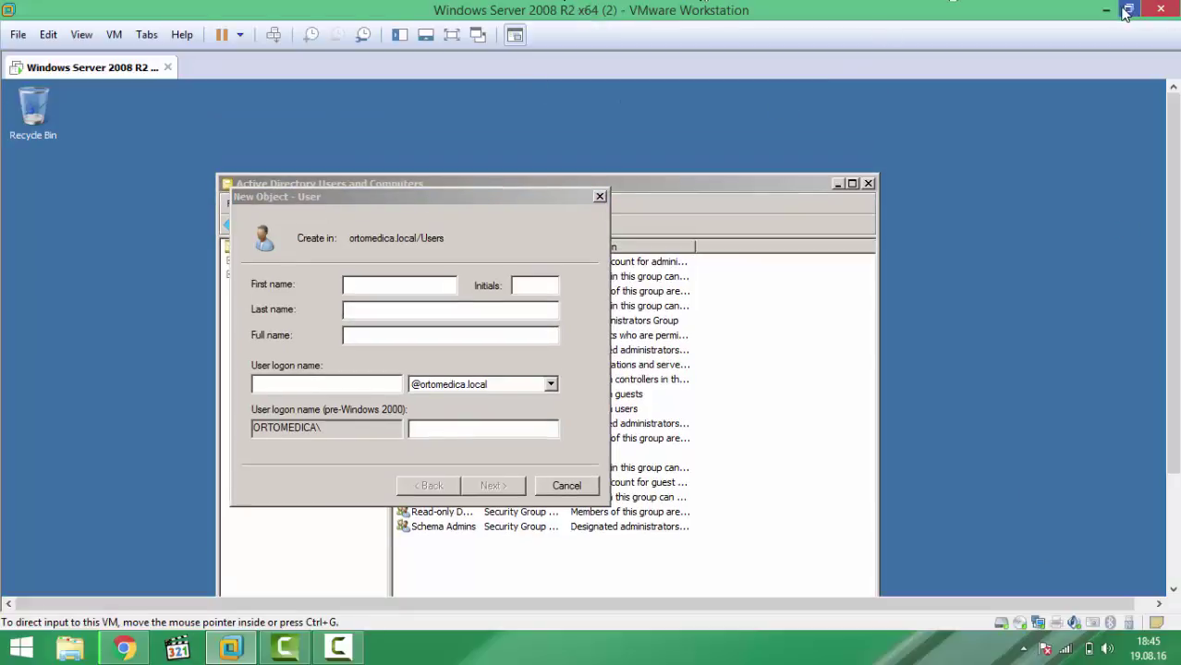
Step: Show the host's This PC System page, with fkendir in WORKGROUP, widened and repositioned
{"action": "left_click", "coordinate": [1106, 10]}
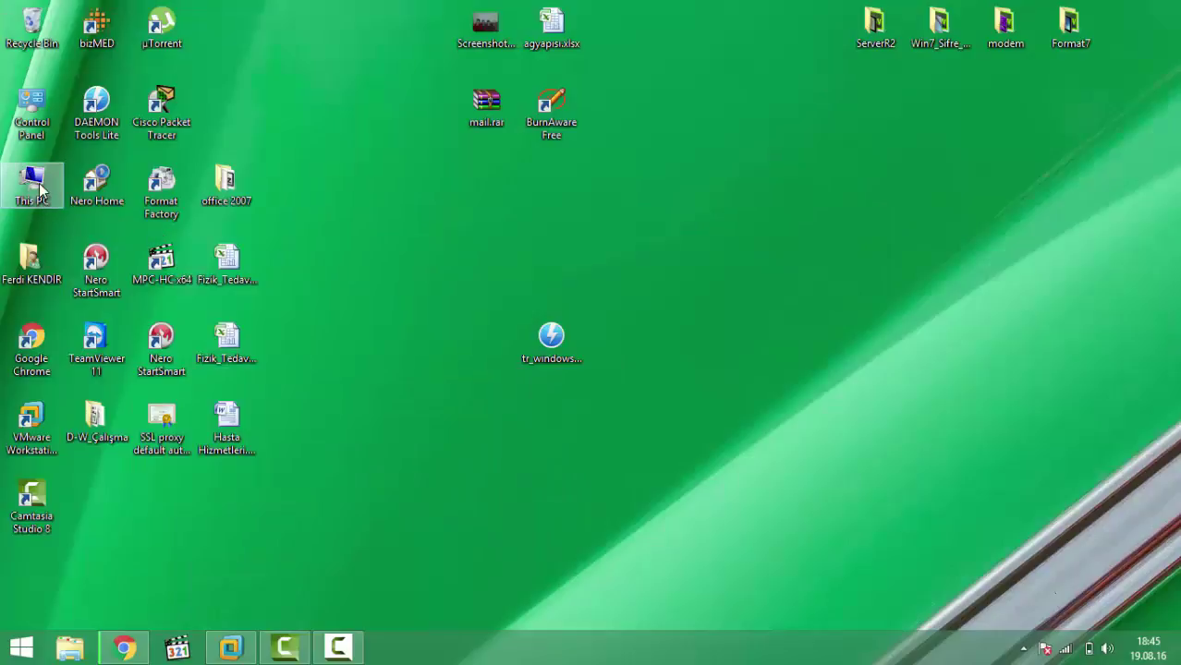
{"action": "right_click", "coordinate": [40, 189]}
{"action": "left_click", "coordinate": [115, 365]}
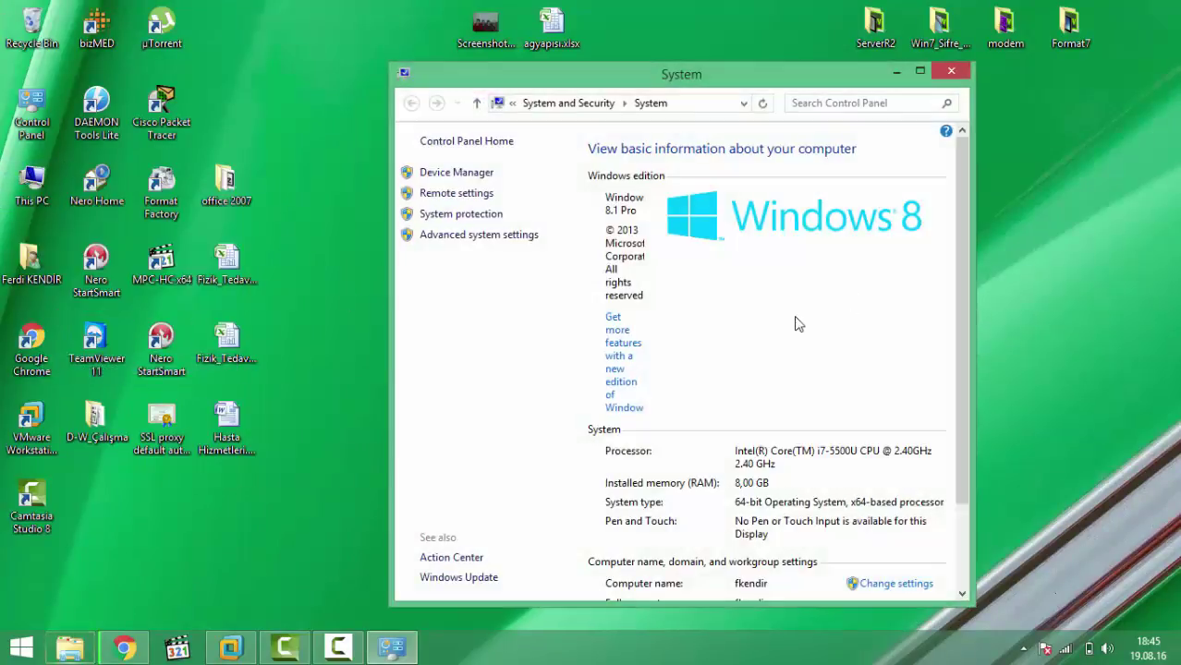
{"action": "left_click_drag", "start_coordinate": [973, 277], "coordinate": [1180, 277]}
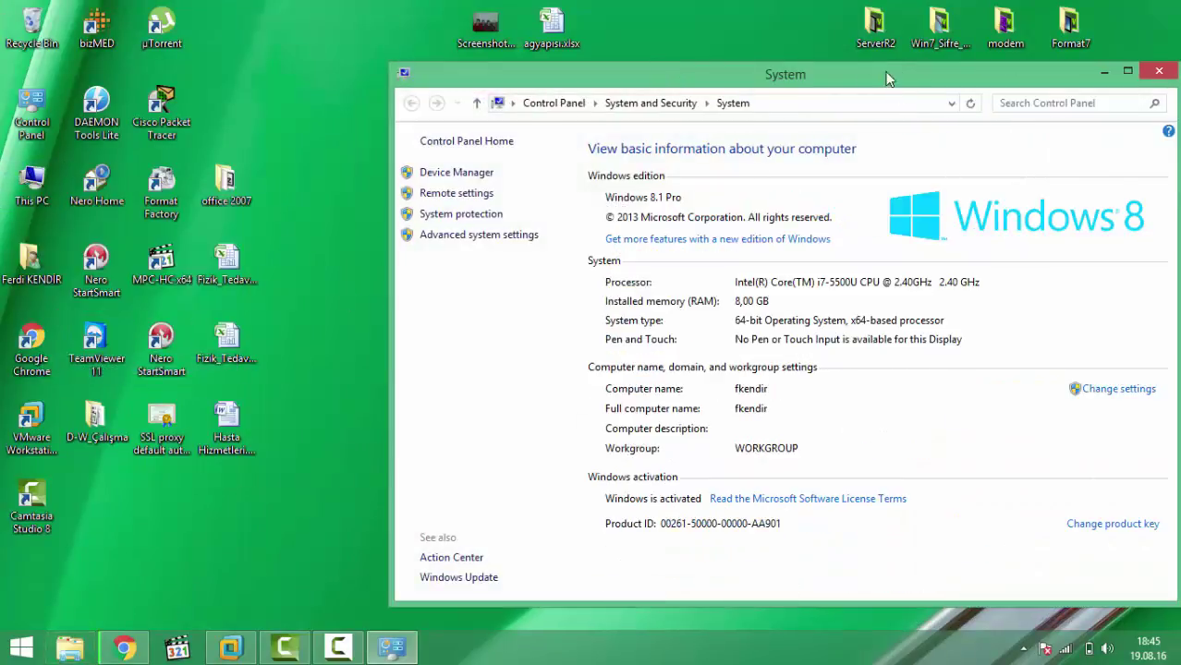
{"action": "left_click_drag", "start_coordinate": [818, 78], "coordinate": [587, 42]}
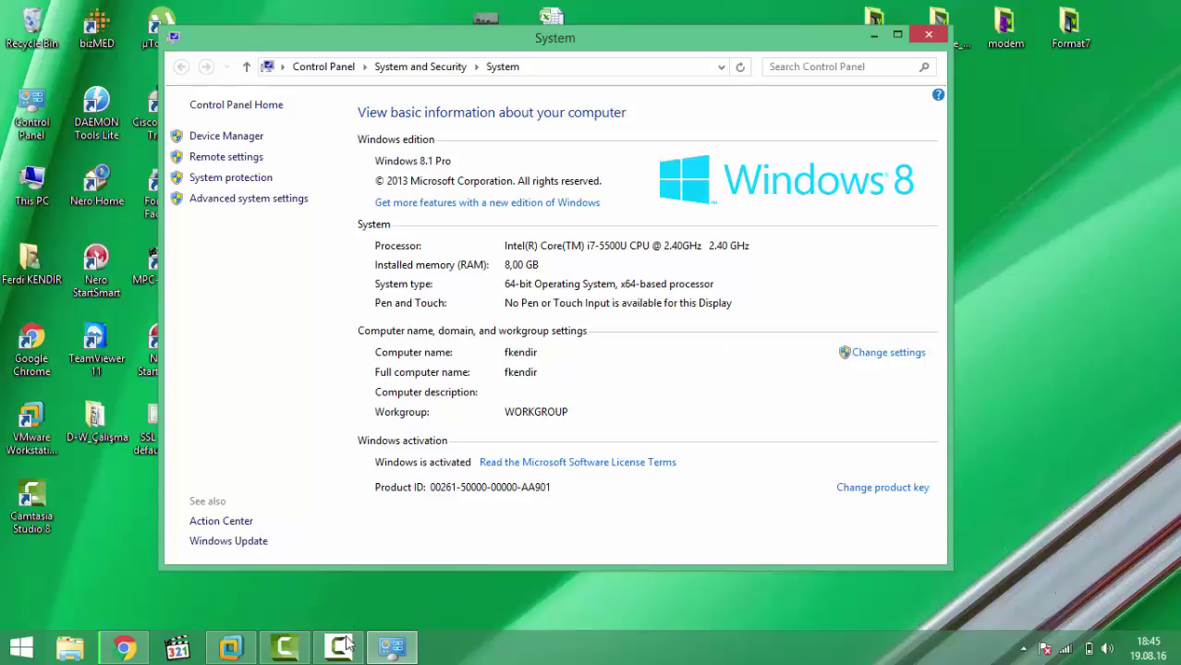
{"action": "left_click", "coordinate": [232, 647]}
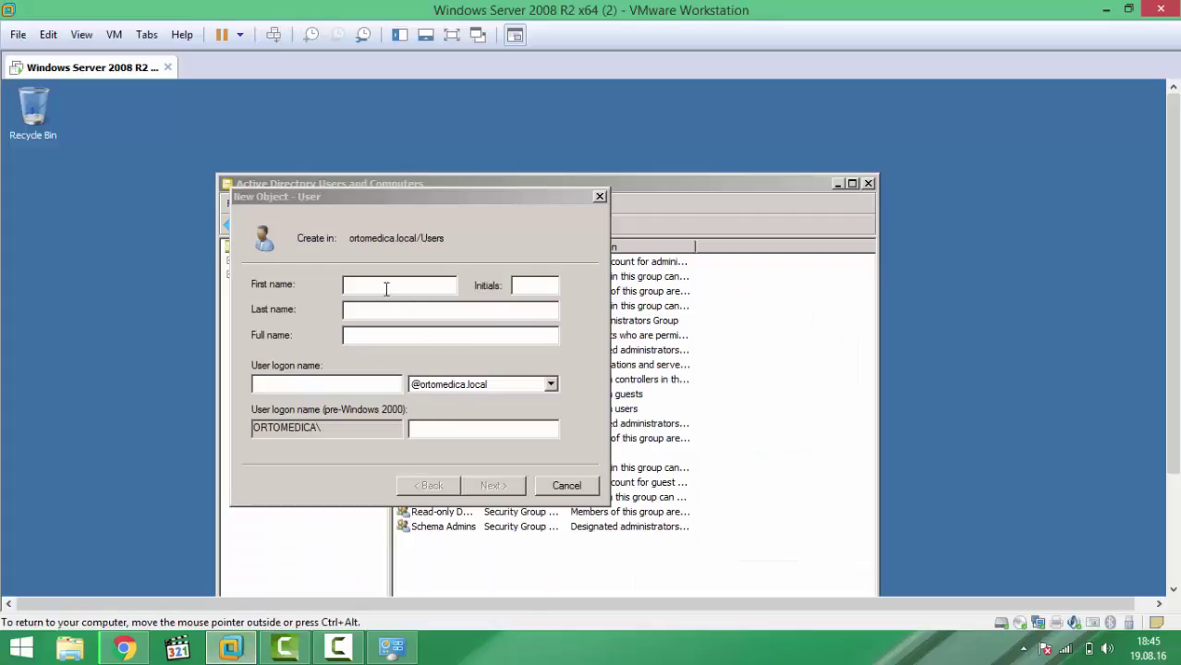
{"action": "left_click", "coordinate": [388, 286]}
{"action": "type", "text": "f"}
{"action": "left_click", "coordinate": [386, 310]}
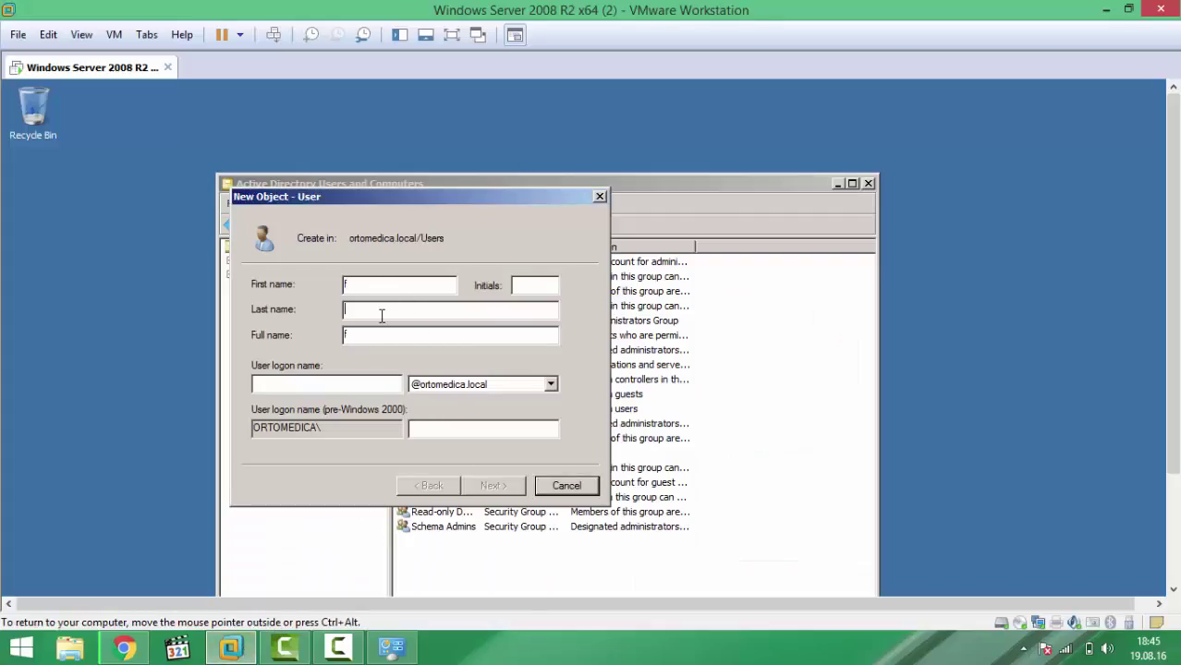
{"action": "type", "text": "kendir"}
{"action": "left_click", "coordinate": [349, 336]}
{"action": "key", "text": "BackSpace"}
{"action": "left_click", "coordinate": [386, 308]}
{"action": "left_click", "coordinate": [345, 309]}
{"action": "type", "text": "f"}
{"action": "left_click", "coordinate": [375, 378]}
{"action": "type", "text": "f"}
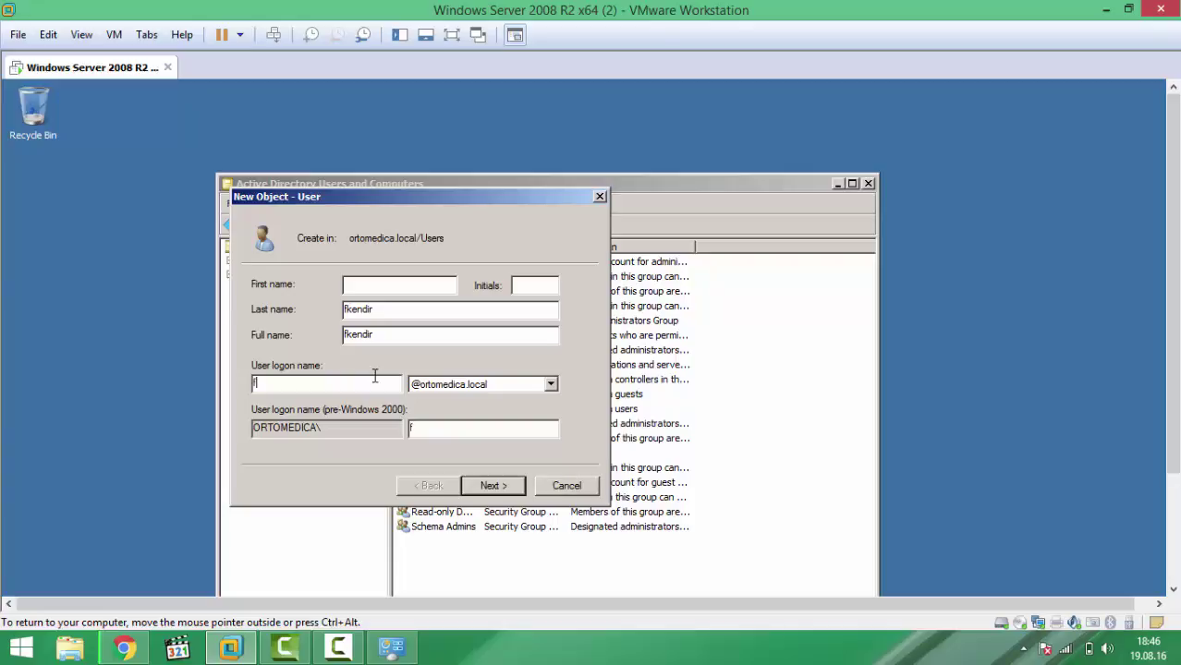
{"action": "type", "text": "kendir"}
{"action": "left_click", "coordinate": [496, 490]}
{"action": "left_click", "coordinate": [256, 341]}
{"action": "left_click", "coordinate": [256, 362]}
{"action": "left_click", "coordinate": [256, 383]}
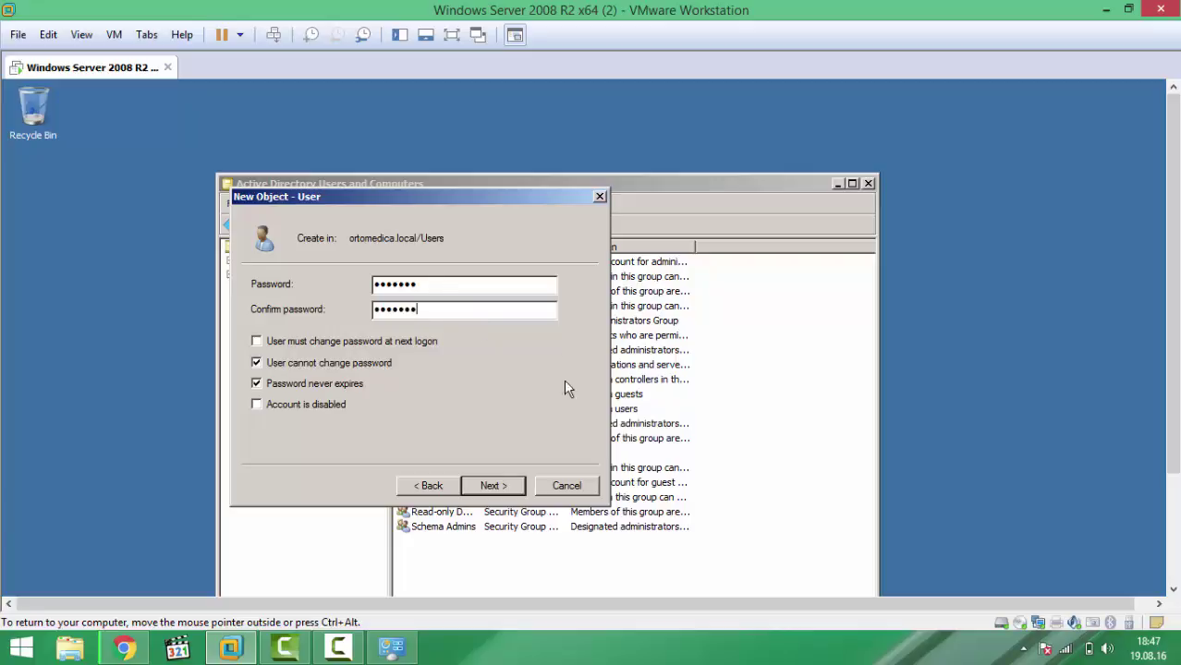
{"action": "left_click", "coordinate": [494, 485]}
{"action": "left_click", "coordinate": [256, 382]}
{"action": "left_click", "coordinate": [502, 486]}
{"action": "left_click", "coordinate": [505, 486]}
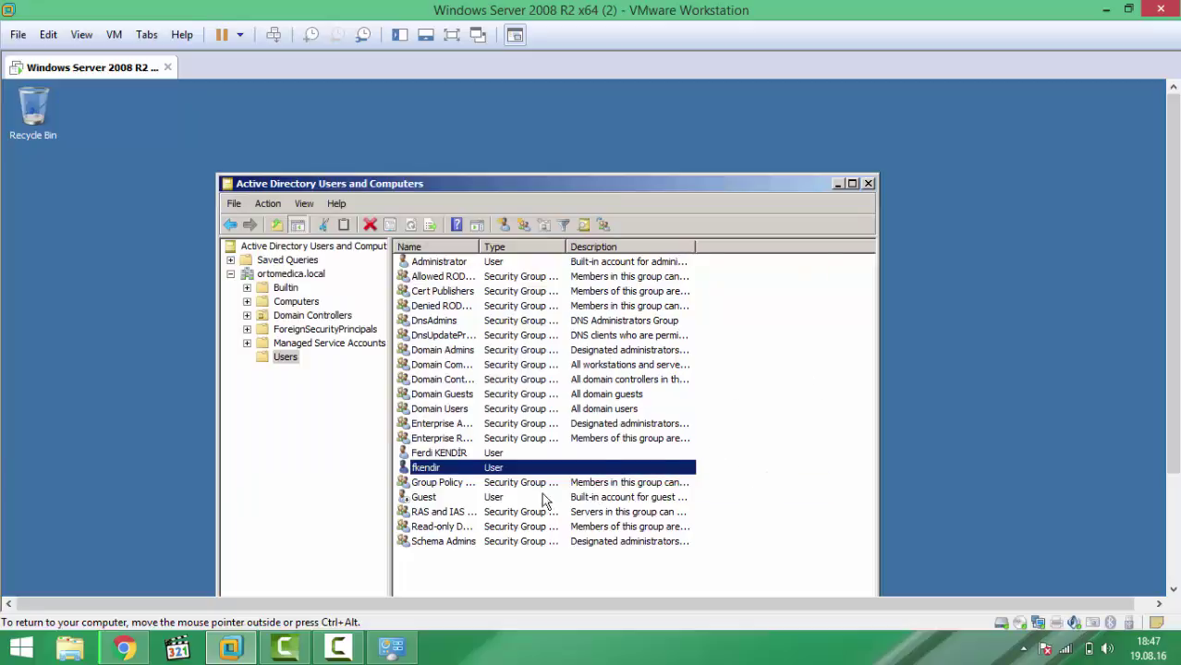
{"action": "left_click", "coordinate": [447, 472]}
{"action": "left_click", "coordinate": [885, 177]}
{"action": "left_click", "coordinate": [867, 184]}
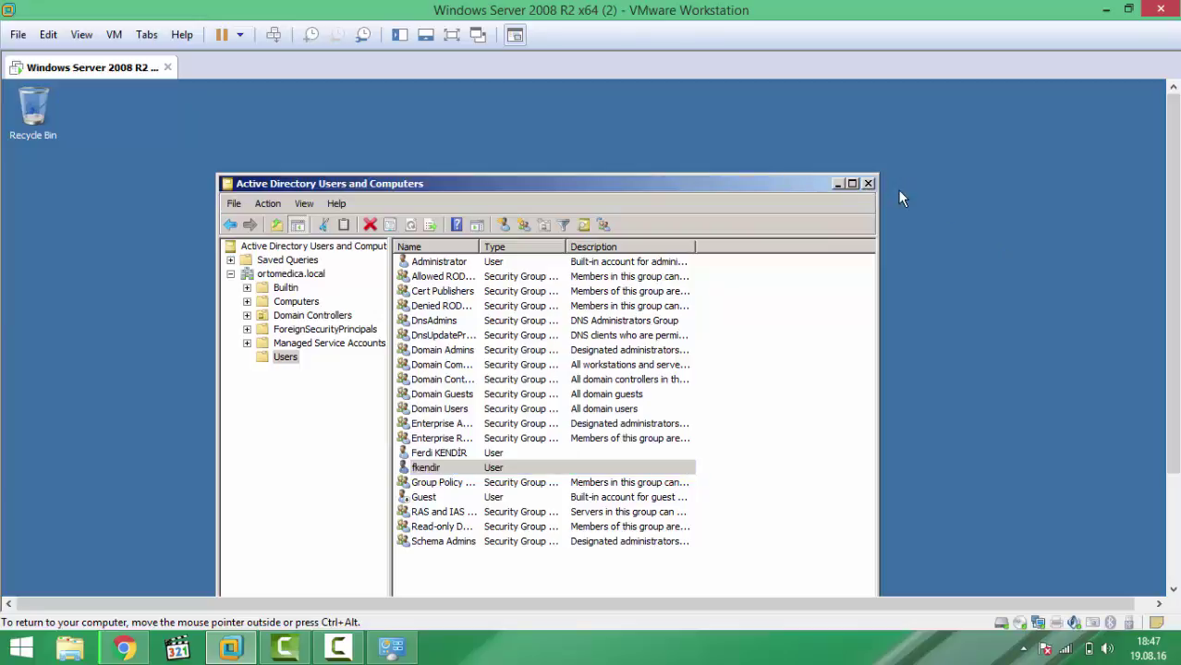
{"action": "left_click", "coordinate": [867, 184]}
Step: Open the host's Computer Name/Domain Changes dialog from System settings
{"action": "mouse_move", "coordinate": [1091, 8]}
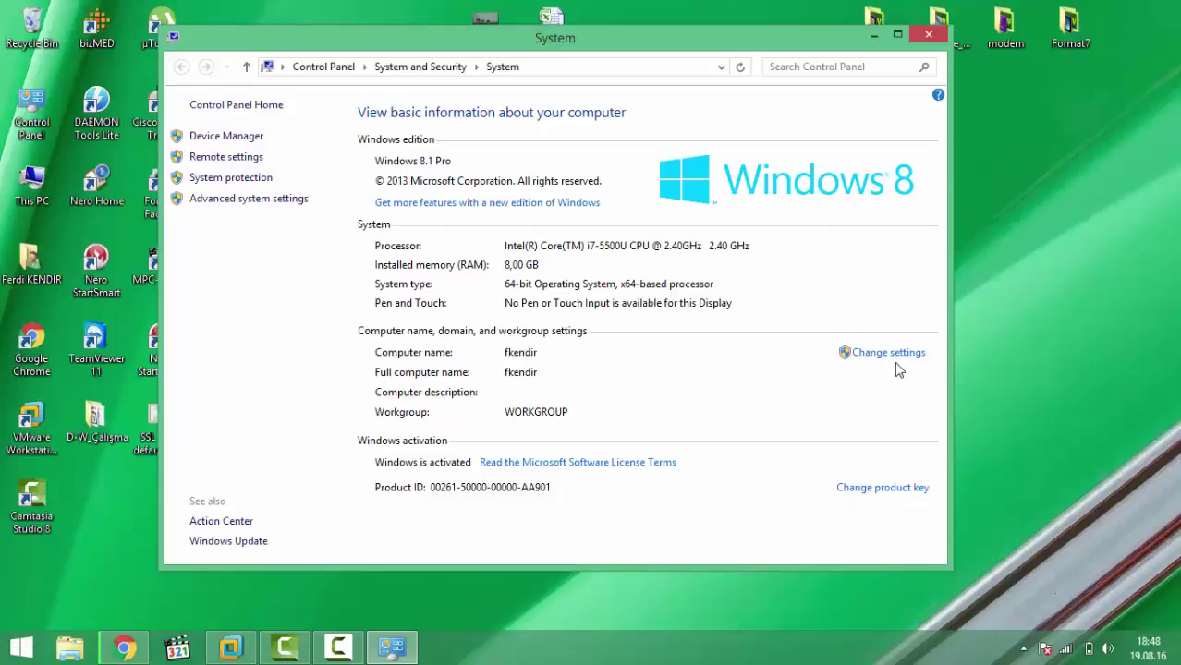
{"action": "left_click", "coordinate": [889, 359]}
{"action": "left_click", "coordinate": [357, 302]}
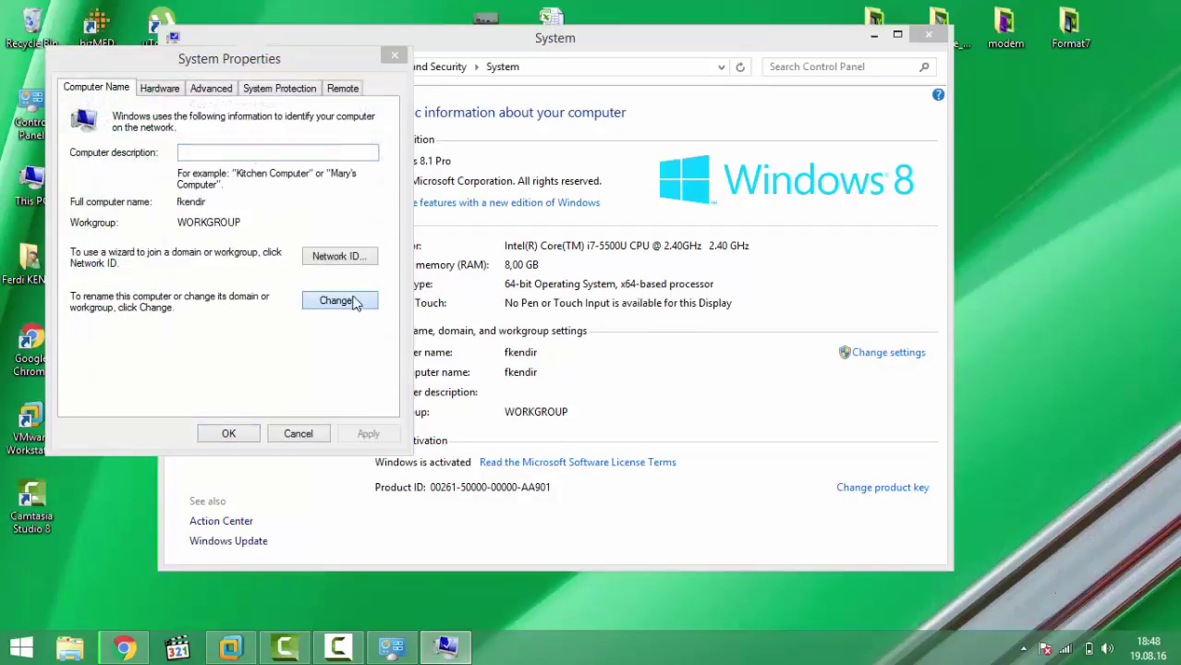
{"action": "left_click_drag", "start_coordinate": [429, 84], "coordinate": [522, 89]}
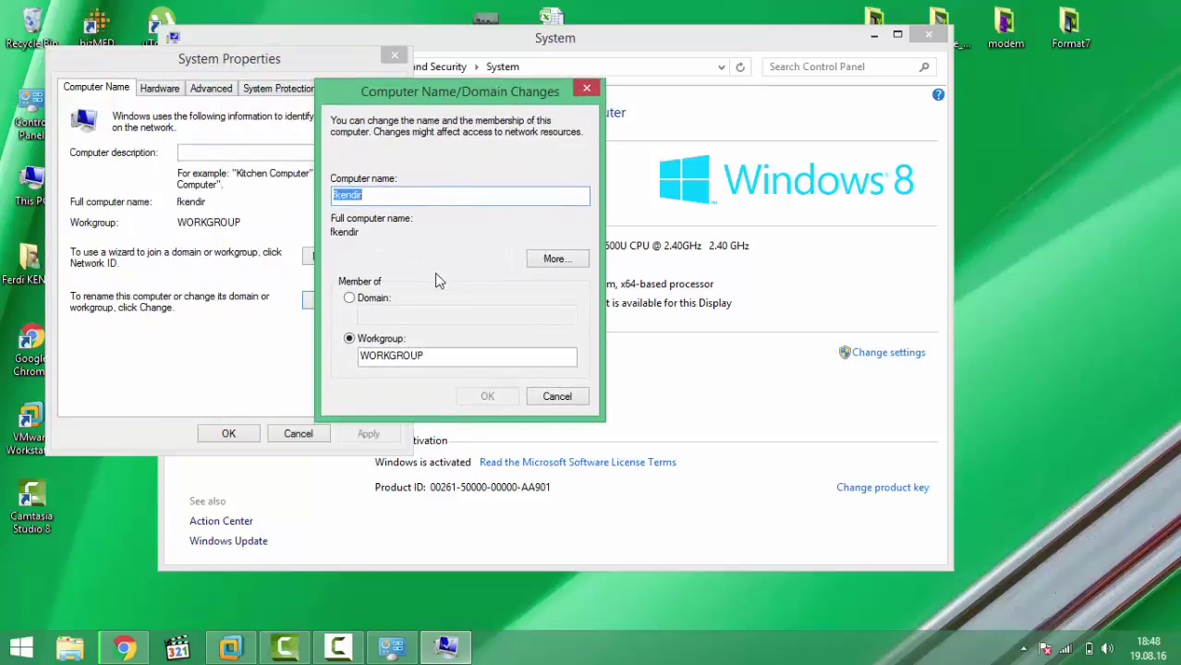
Step: Attempt to join domain ortomedica.local and dismiss the no-domain-controller error
{"action": "left_click", "coordinate": [366, 299]}
{"action": "left_click", "coordinate": [402, 319]}
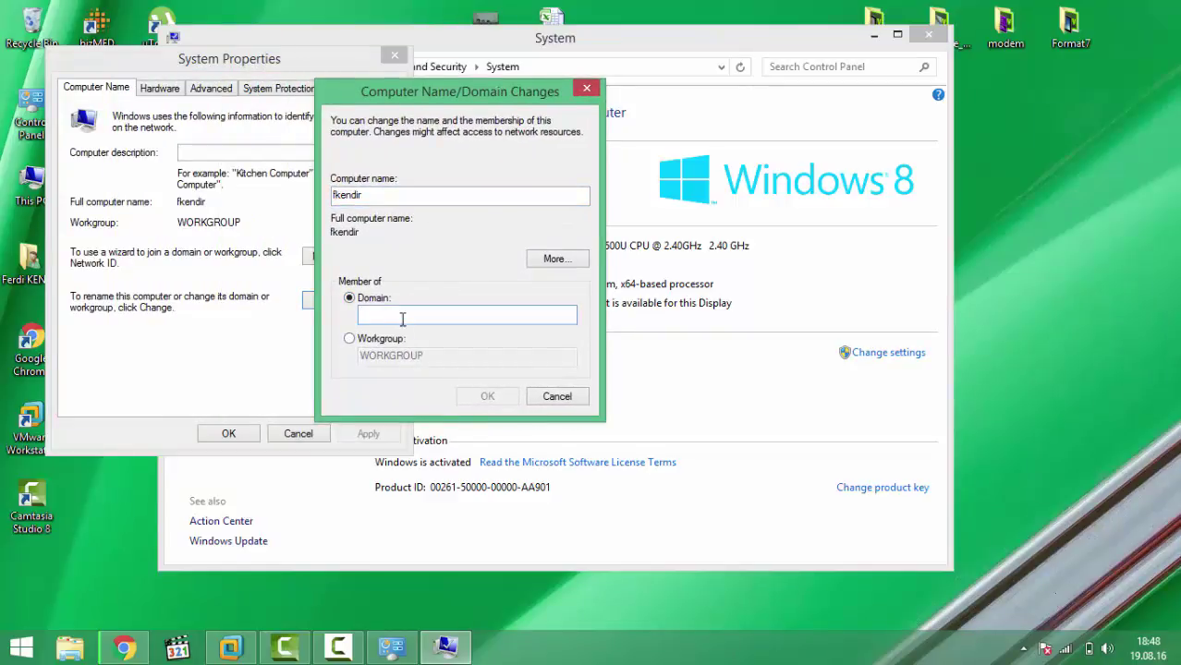
{"action": "type", "text": "ortomedica.local"}
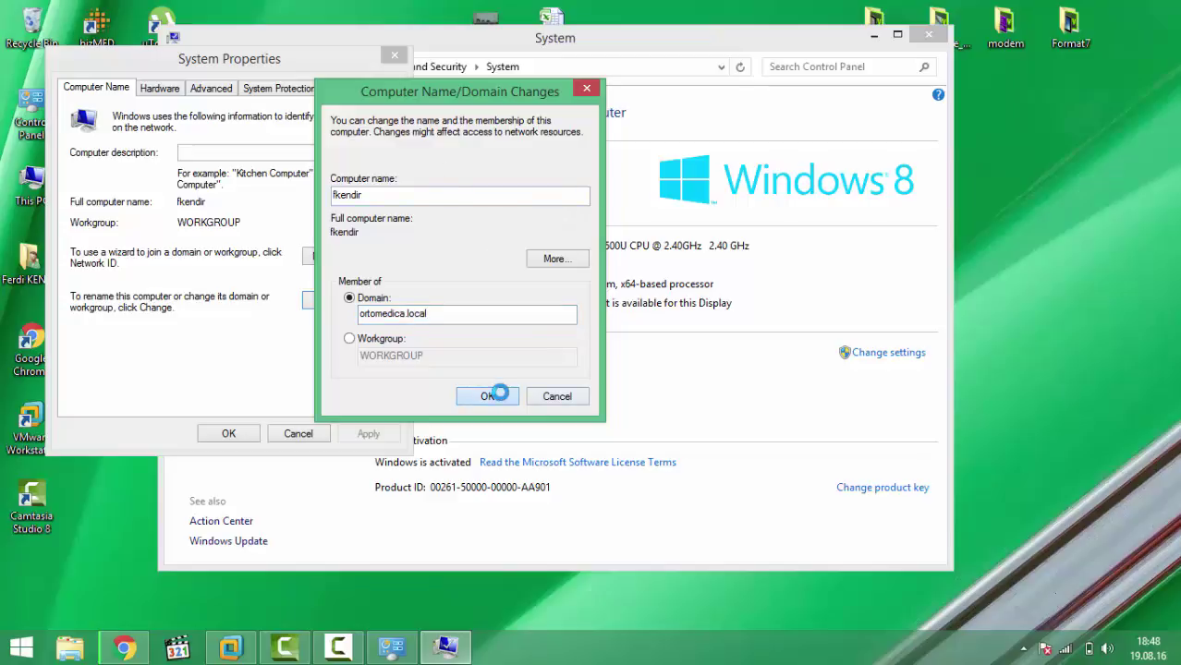
{"action": "left_click", "coordinate": [496, 404]}
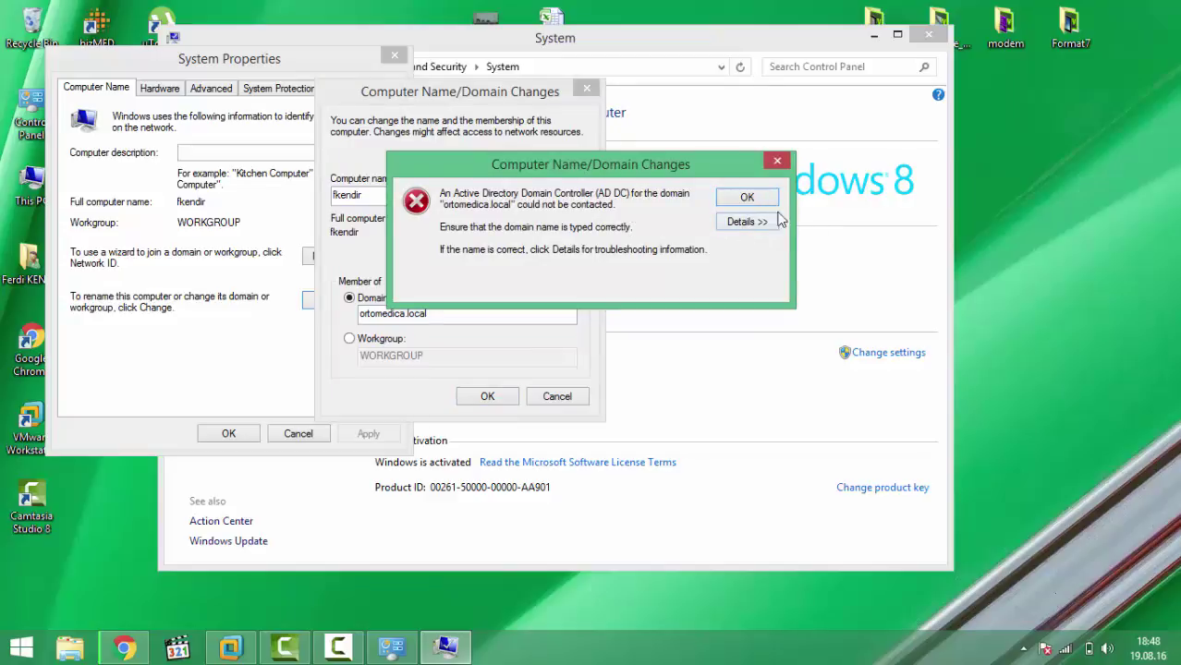
{"action": "left_click", "coordinate": [748, 197]}
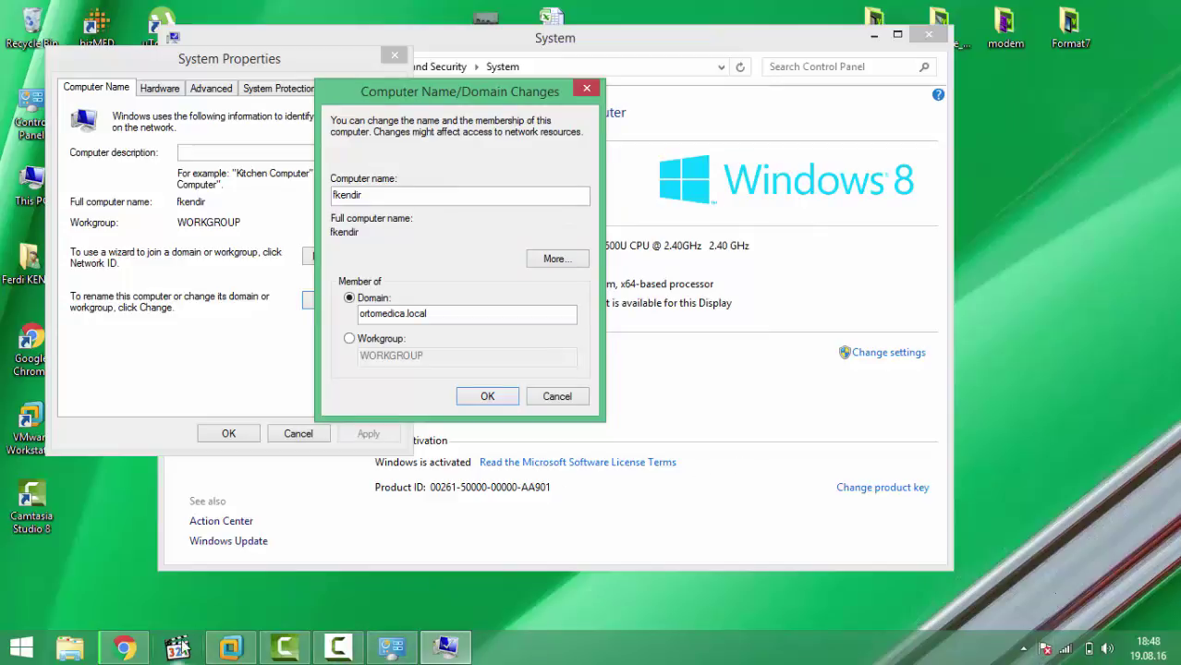
{"action": "left_click", "coordinate": [231, 648]}
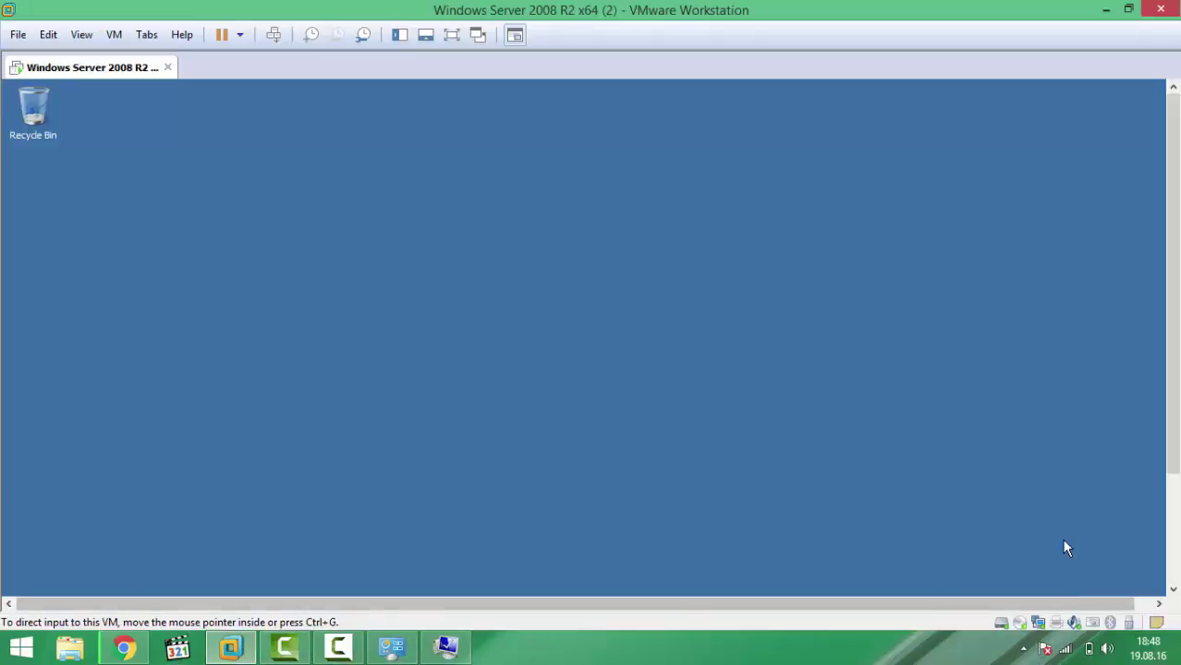
Step: Open the IPv4 properties of the server's Local Area Connection
{"action": "left_click", "coordinate": [459, 33]}
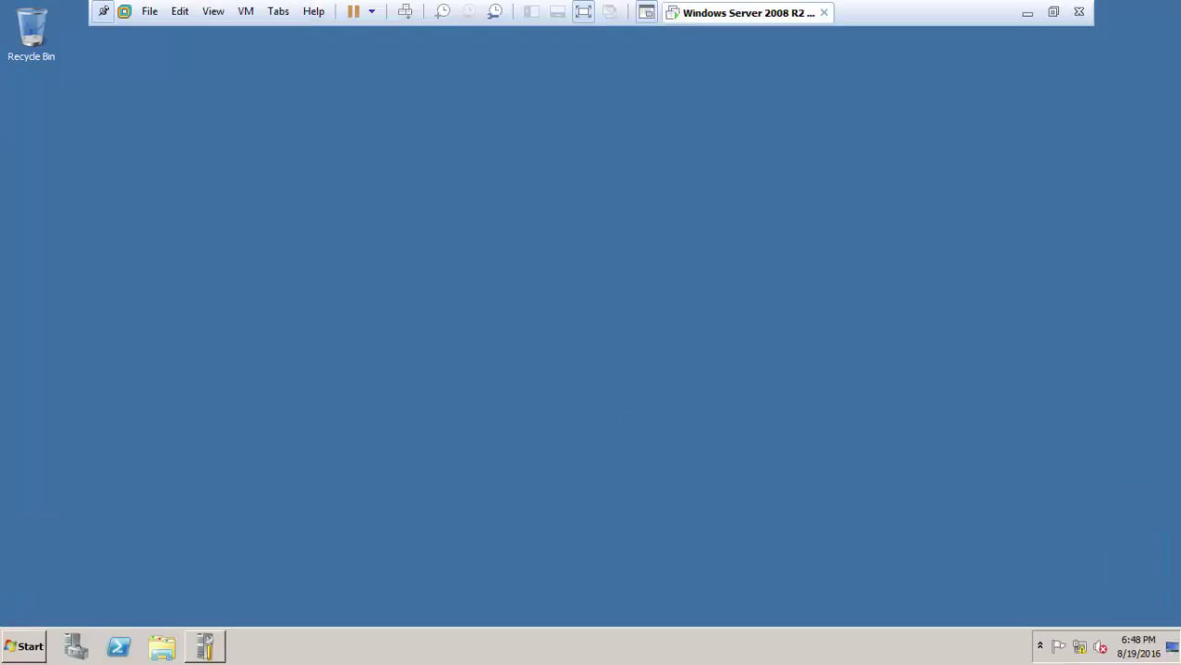
{"action": "right_click", "coordinate": [1079, 651]}
{"action": "left_click", "coordinate": [1054, 634]}
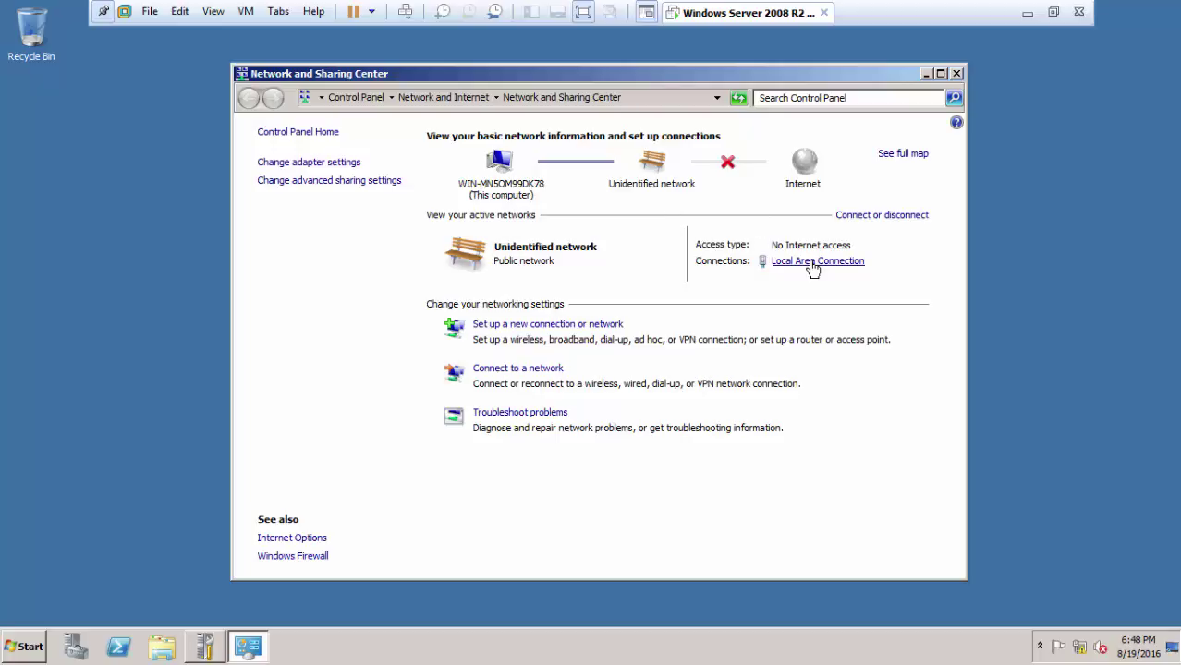
{"action": "left_click", "coordinate": [813, 267]}
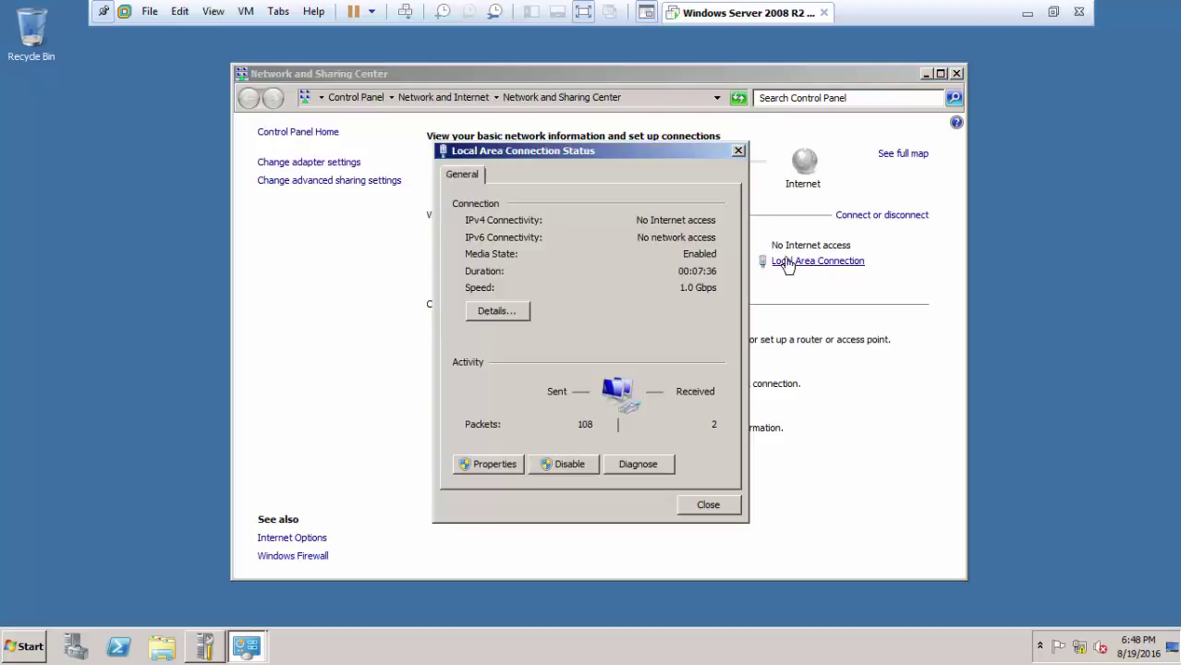
{"action": "left_click", "coordinate": [504, 465]}
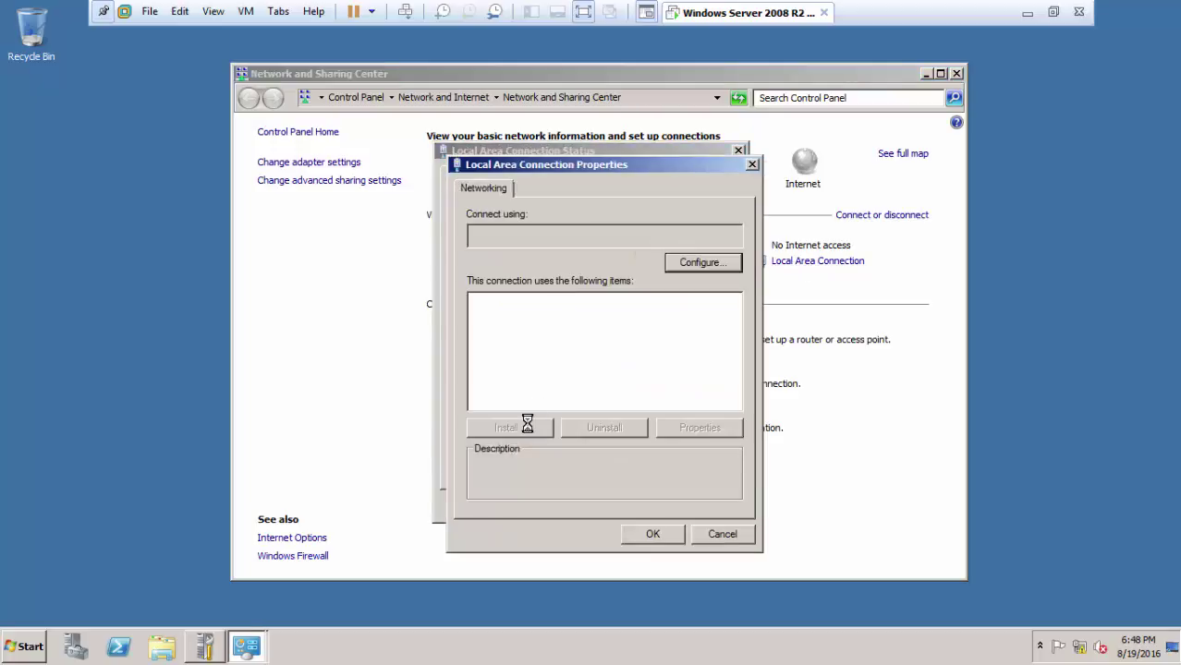
{"action": "left_click", "coordinate": [647, 360]}
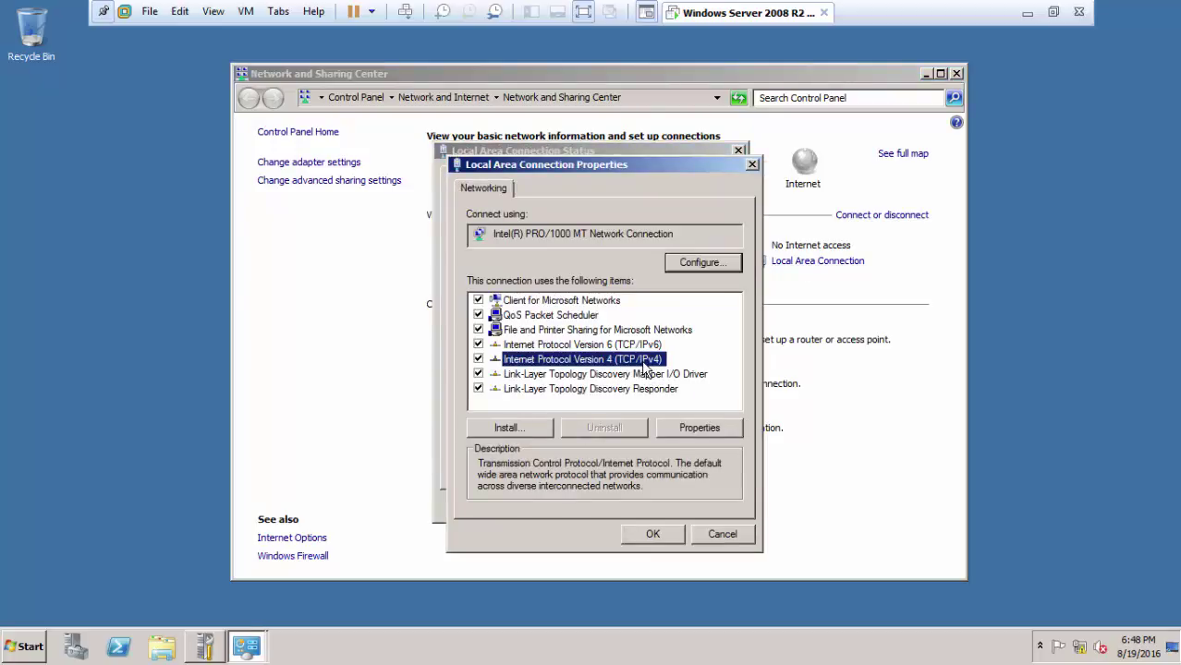
{"action": "double_click", "coordinate": [654, 363]}
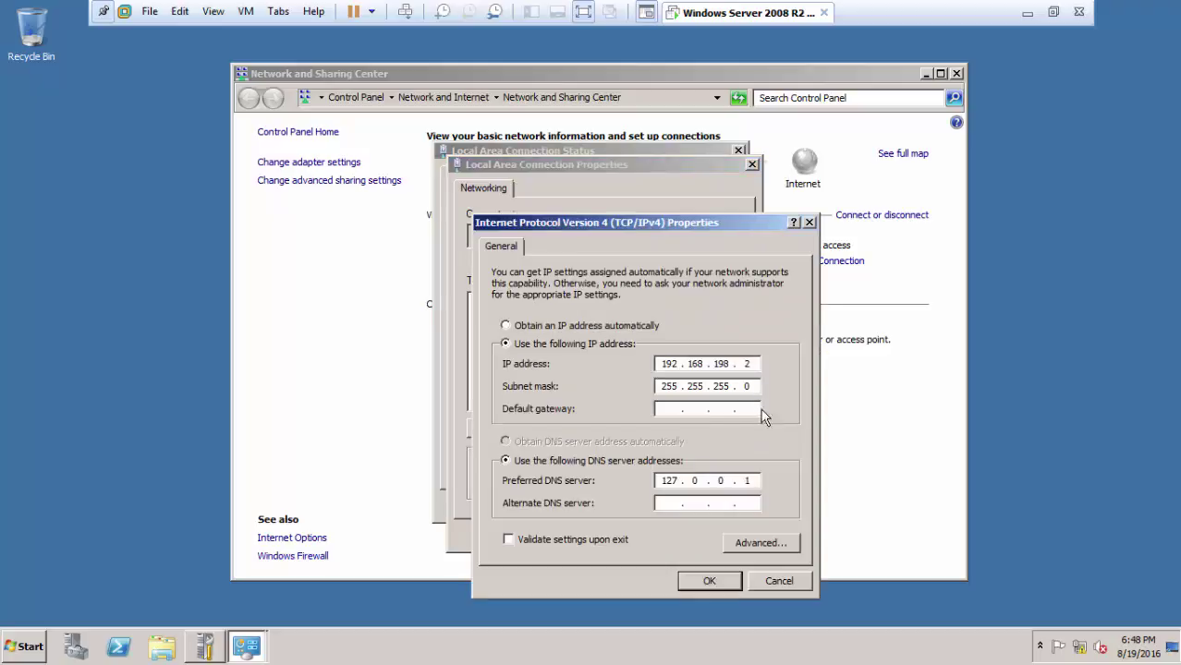
Step: Replace preferred DNS 127.0.0.1 with the server's 192.168.198.2 address and close the dialogs
{"action": "double_click", "coordinate": [748, 481]}
{"action": "key", "text": "BackSpace"}
{"action": "key", "text": "BackSpace"}
{"action": "key", "text": "BackSpace"}
{"action": "key", "text": "BackSpace"}
{"action": "key", "text": "BackSpace"}
{"action": "key", "text": "BackSpace"}
{"action": "type", "text": "192 . 168 . 198"}
{"action": "left_click", "coordinate": [721, 585]}
{"action": "left_click", "coordinate": [673, 537]}
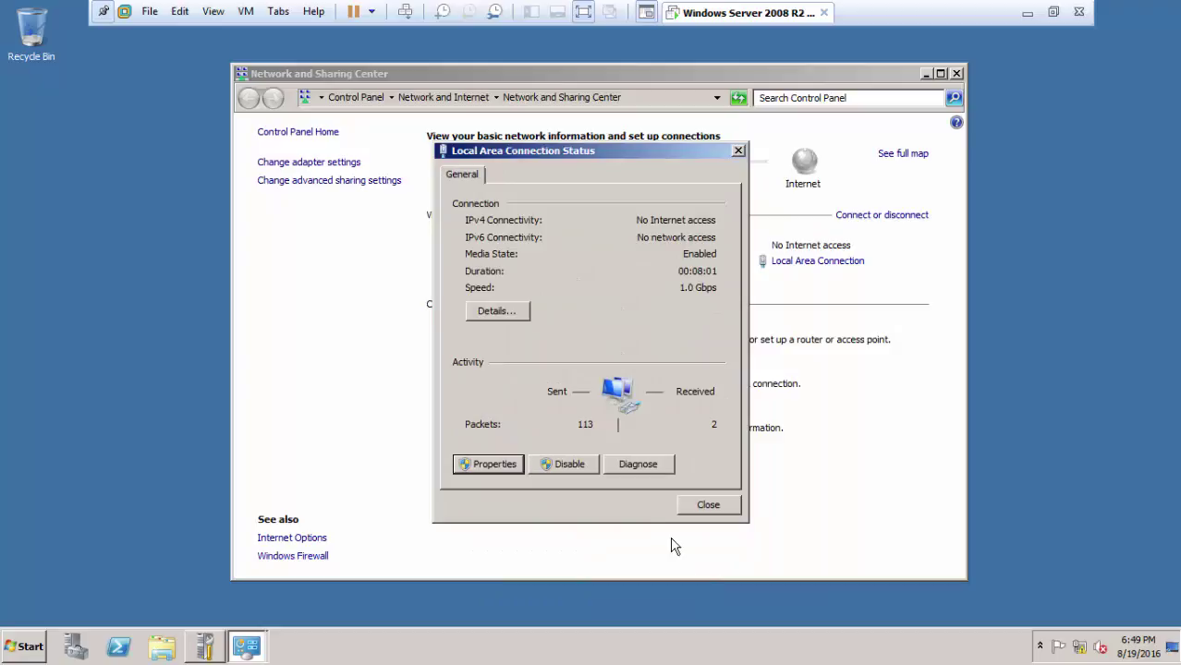
{"action": "left_click", "coordinate": [712, 508]}
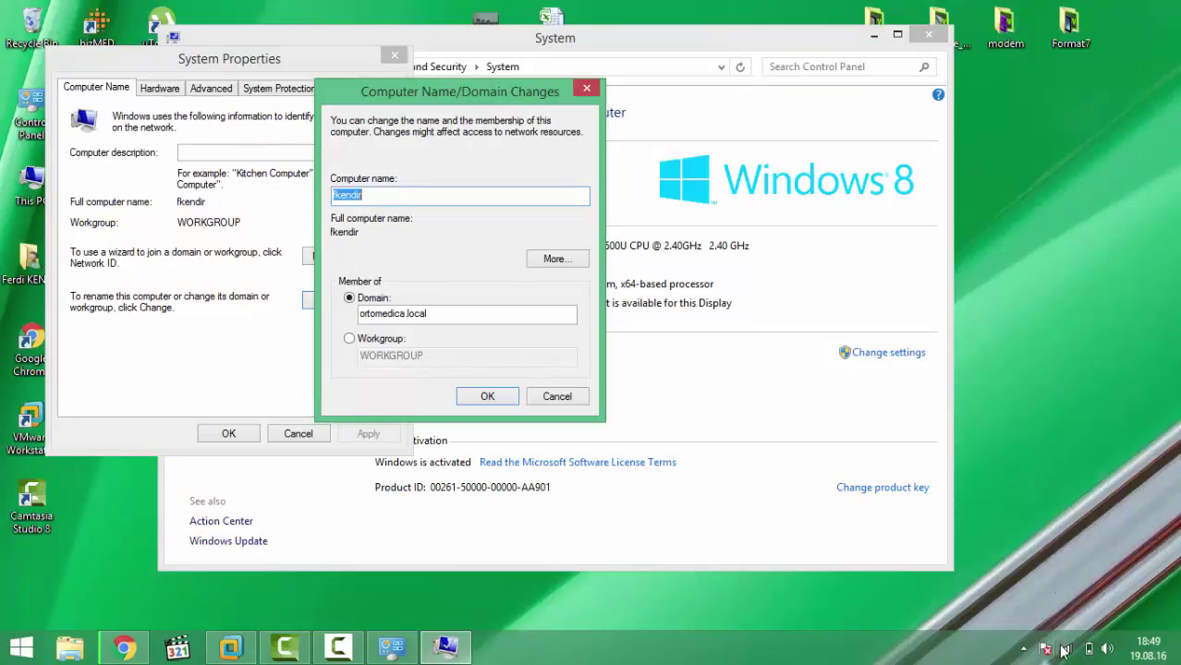
Step: Open the host Wi-Fi adapter's IPv4 properties from Network and Sharing Center
{"action": "right_click", "coordinate": [1065, 649]}
{"action": "left_click", "coordinate": [1063, 634]}
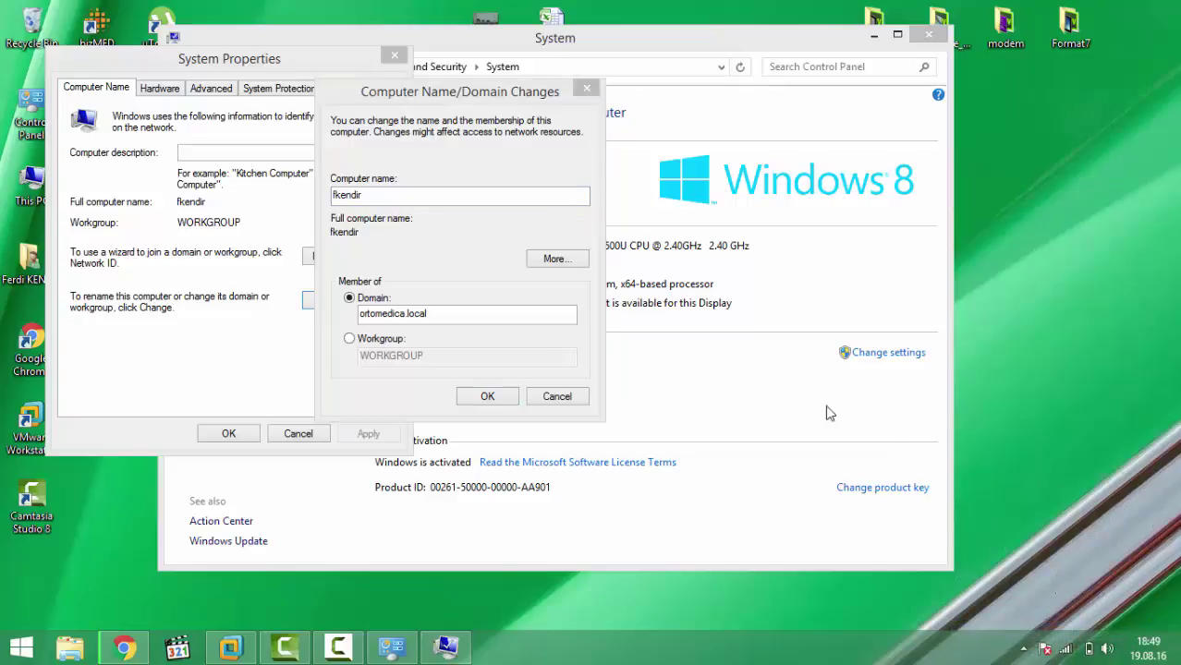
{"action": "left_click", "coordinate": [745, 195]}
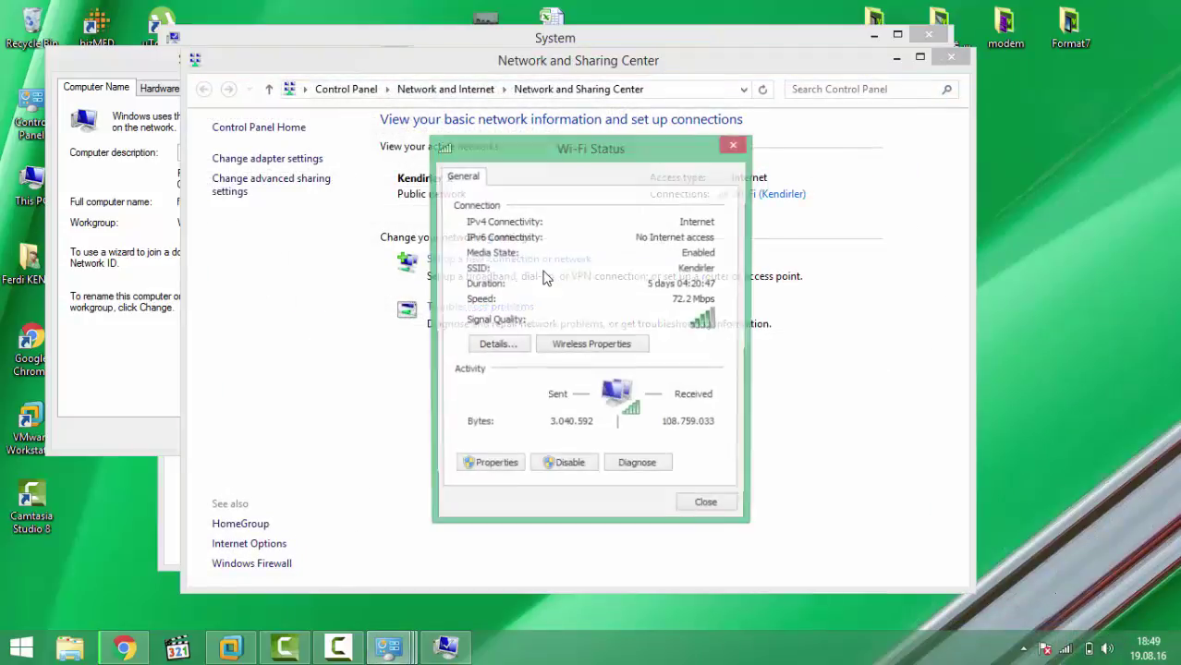
{"action": "left_click", "coordinate": [511, 352]}
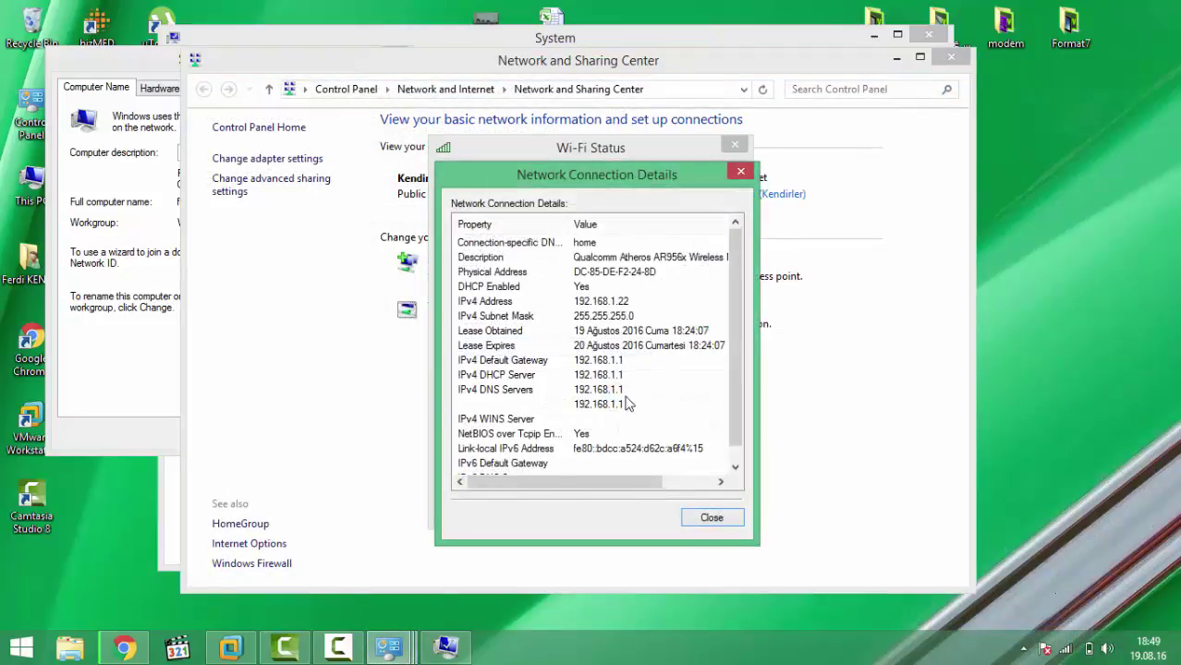
{"action": "left_click", "coordinate": [708, 517]}
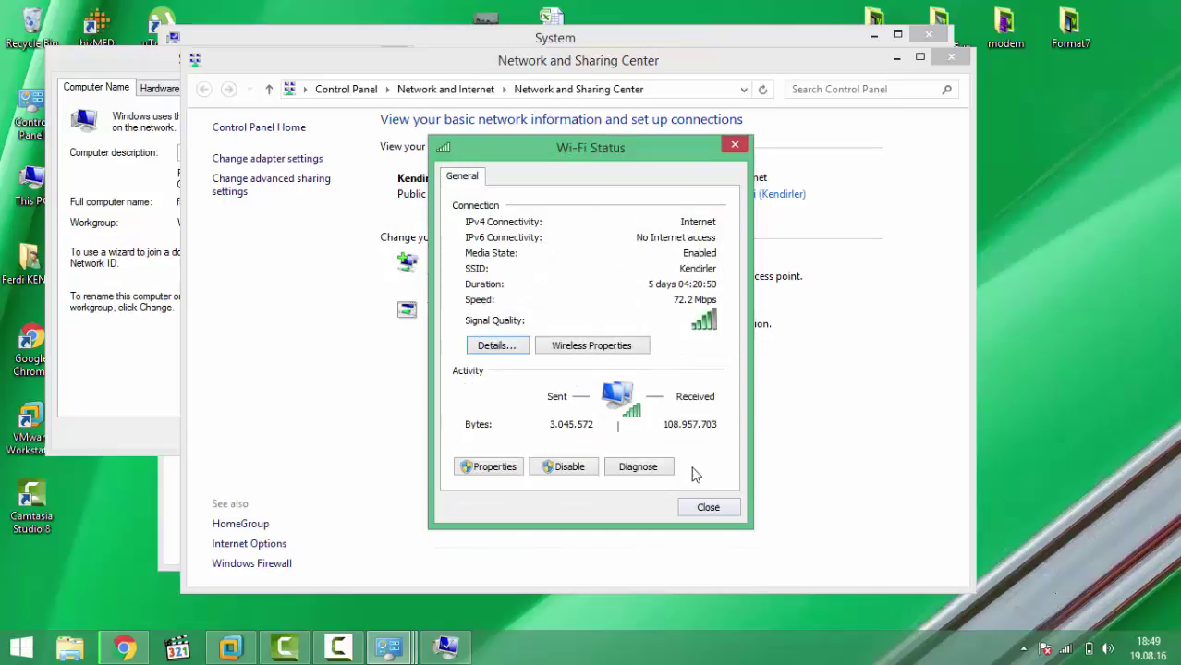
{"action": "left_click", "coordinate": [501, 469]}
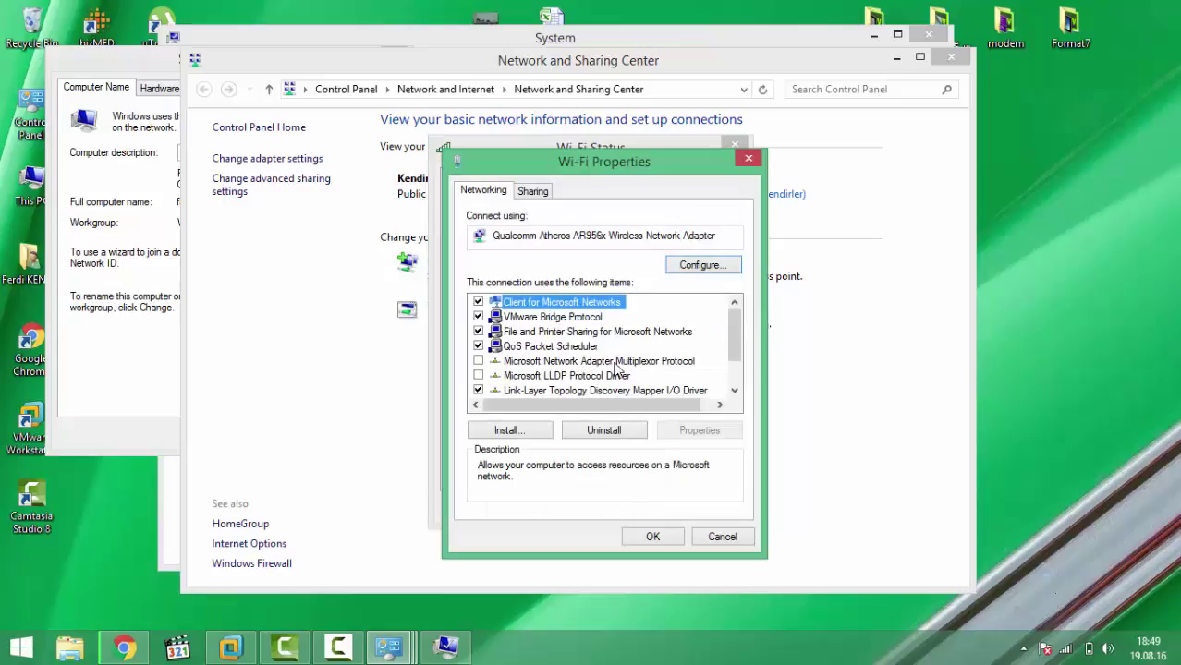
{"action": "scroll", "coordinate": [592, 365], "scroll_direction": "down", "scroll_amount": 1}
{"action": "double_click", "coordinate": [626, 390]}
Step: Set static IP 192.168.198.20, mask 255.255.255.0, DNS 192.168.198.2, and close the windows
{"action": "left_click", "coordinate": [596, 355]}
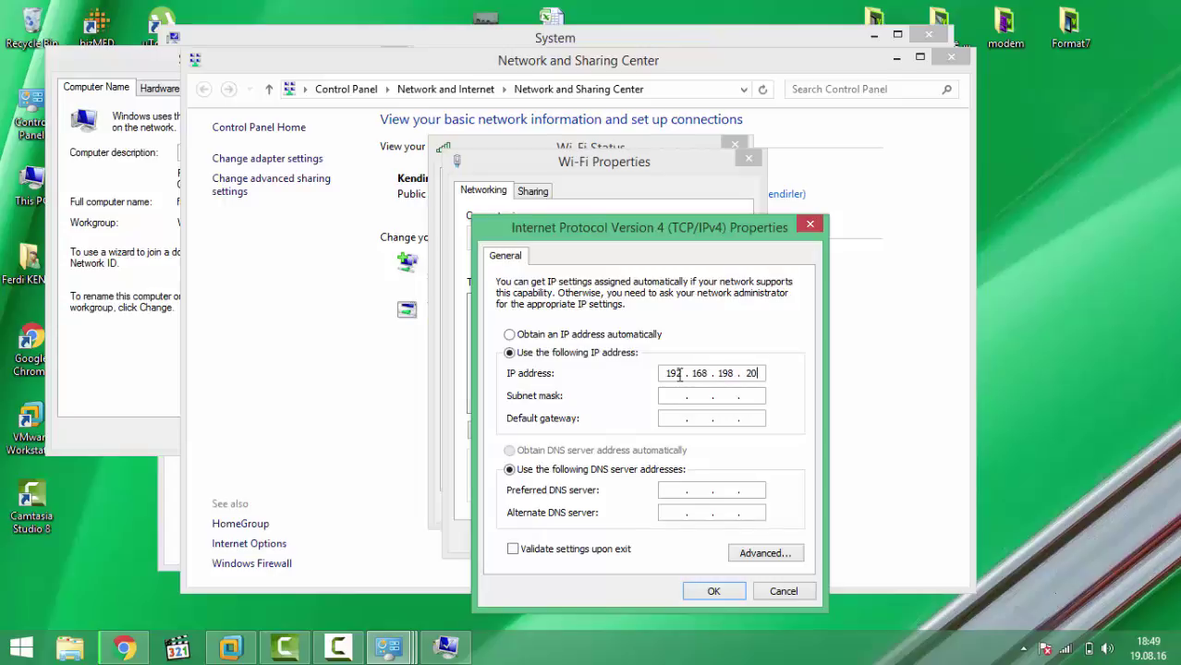
{"action": "left_click", "coordinate": [668, 396]}
{"action": "left_click", "coordinate": [678, 421]}
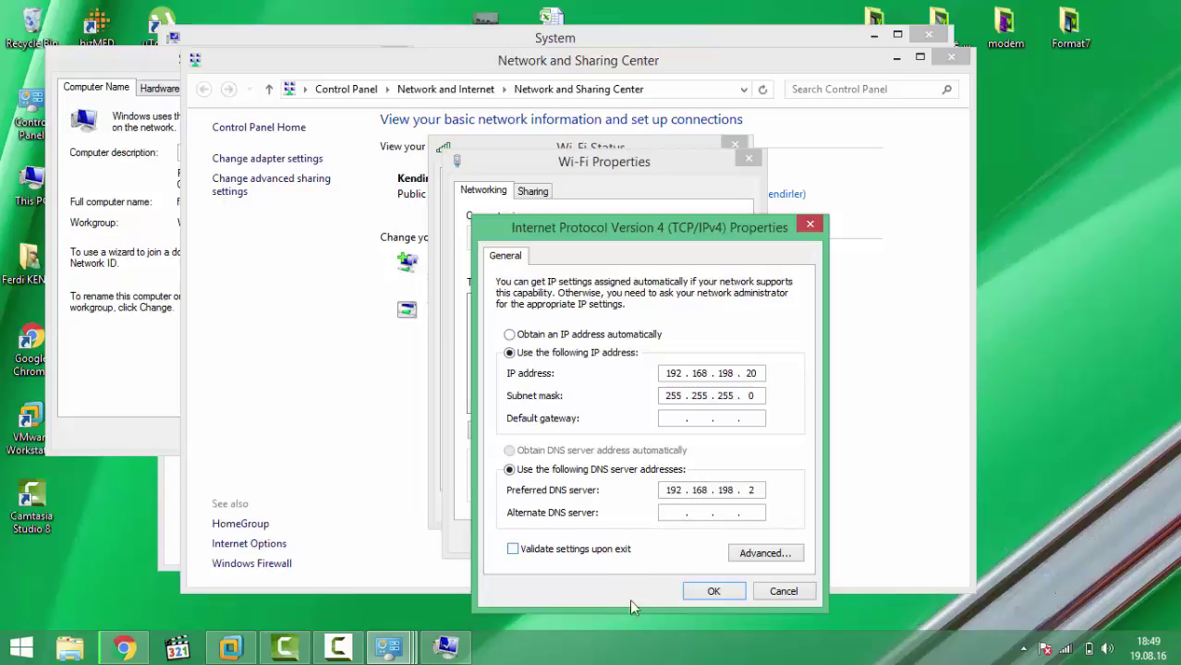
{"action": "left_click", "coordinate": [713, 594]}
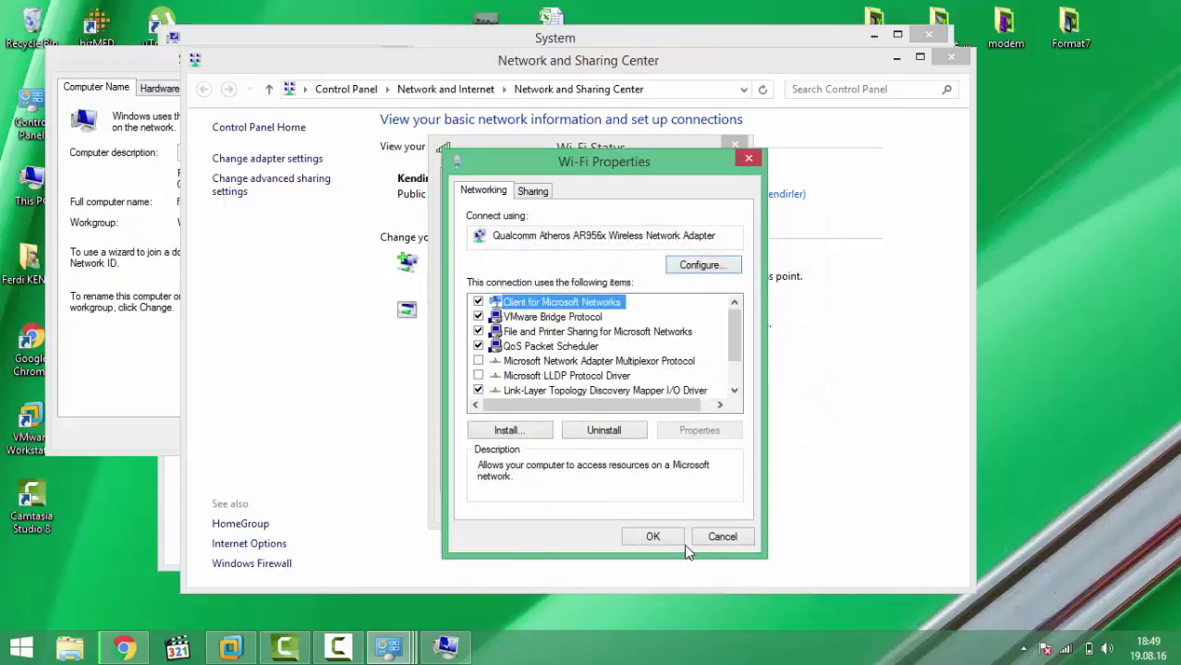
{"action": "left_click", "coordinate": [659, 539]}
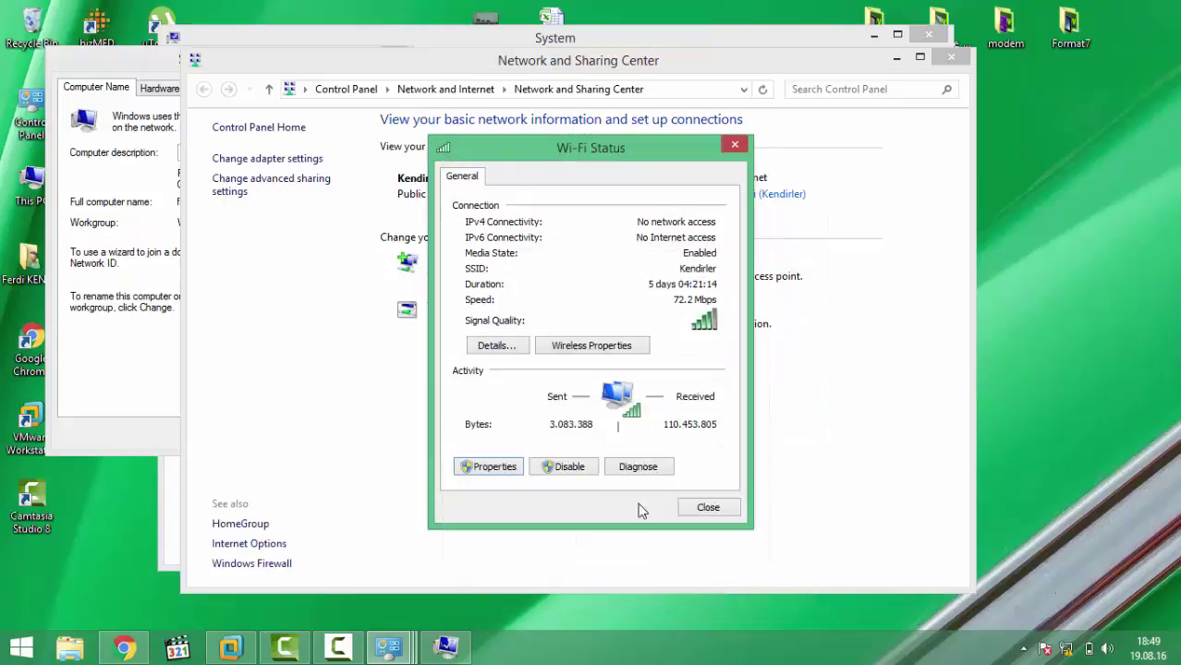
{"action": "left_click", "coordinate": [708, 508]}
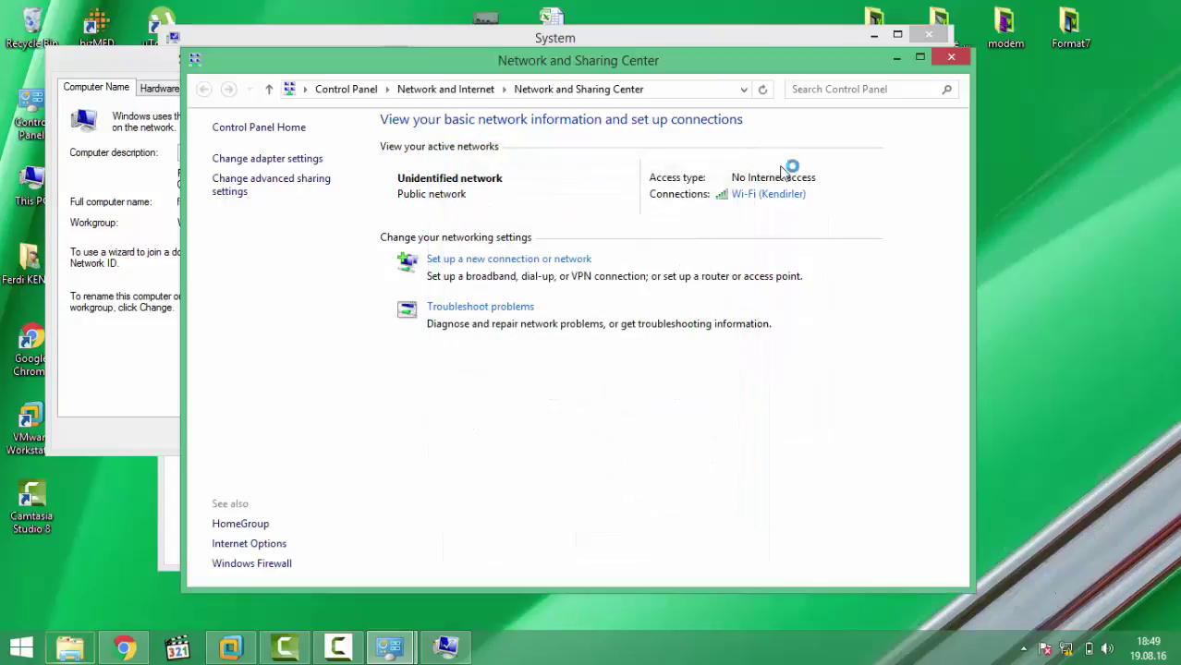
{"action": "left_click", "coordinate": [951, 58]}
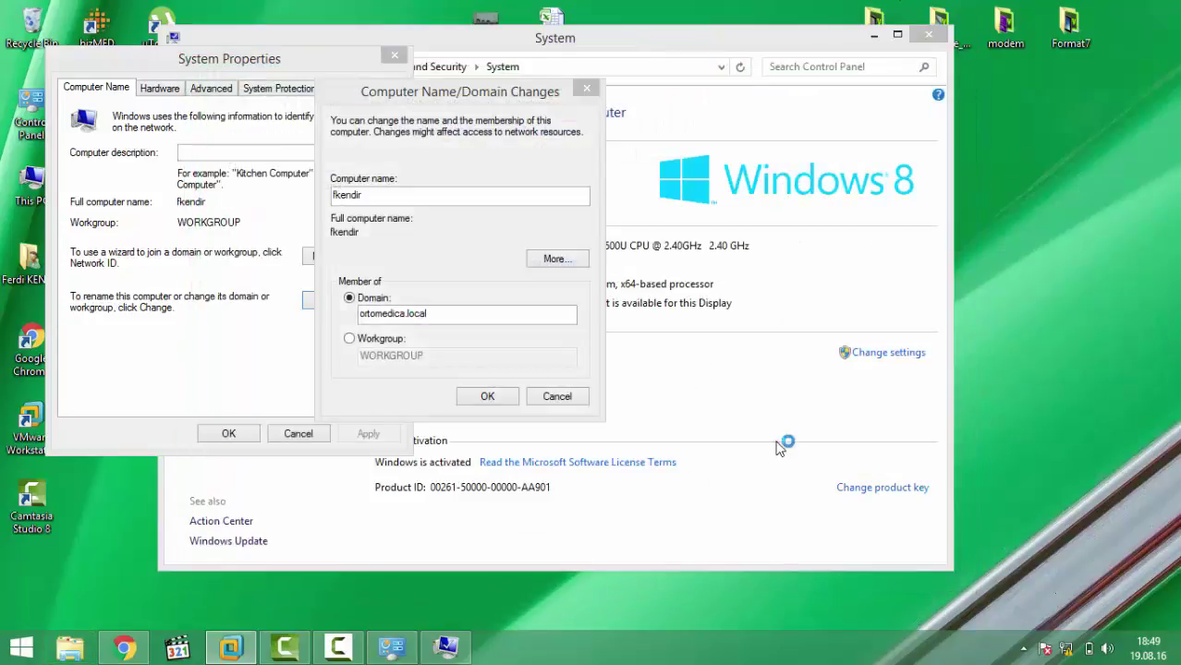
Step: Confirm Domain ortomedica.local and authenticate as administrator with the account password
{"action": "left_click", "coordinate": [491, 344]}
{"action": "left_click", "coordinate": [491, 344]}
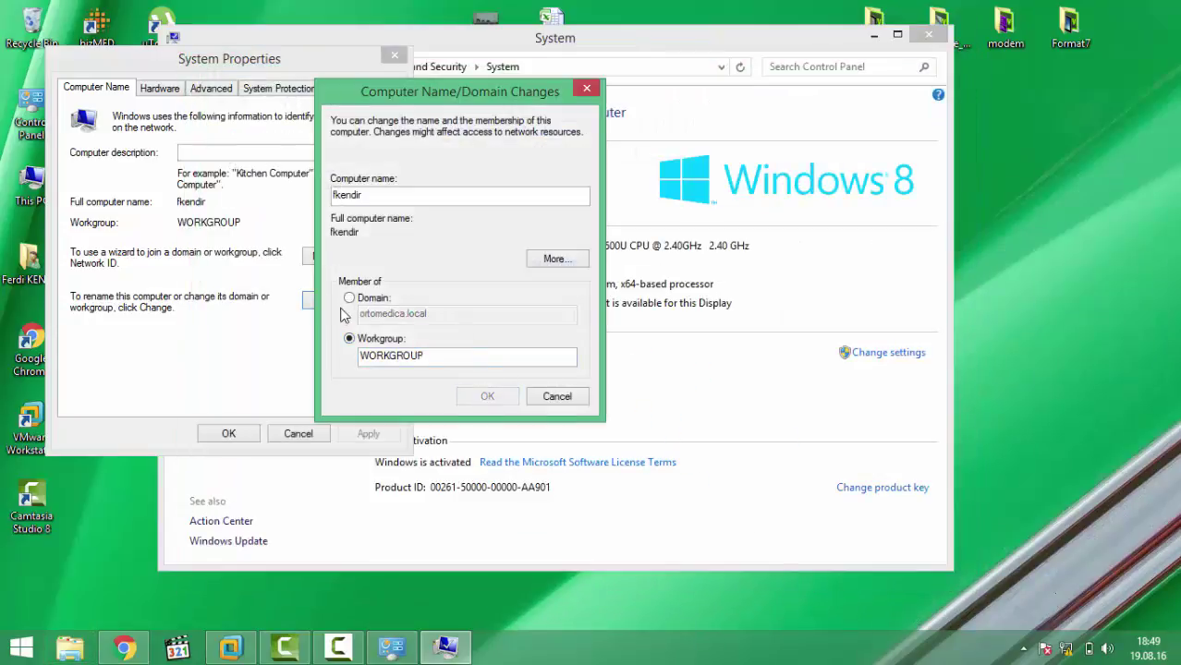
{"action": "left_click", "coordinate": [368, 302]}
{"action": "left_click", "coordinate": [501, 398]}
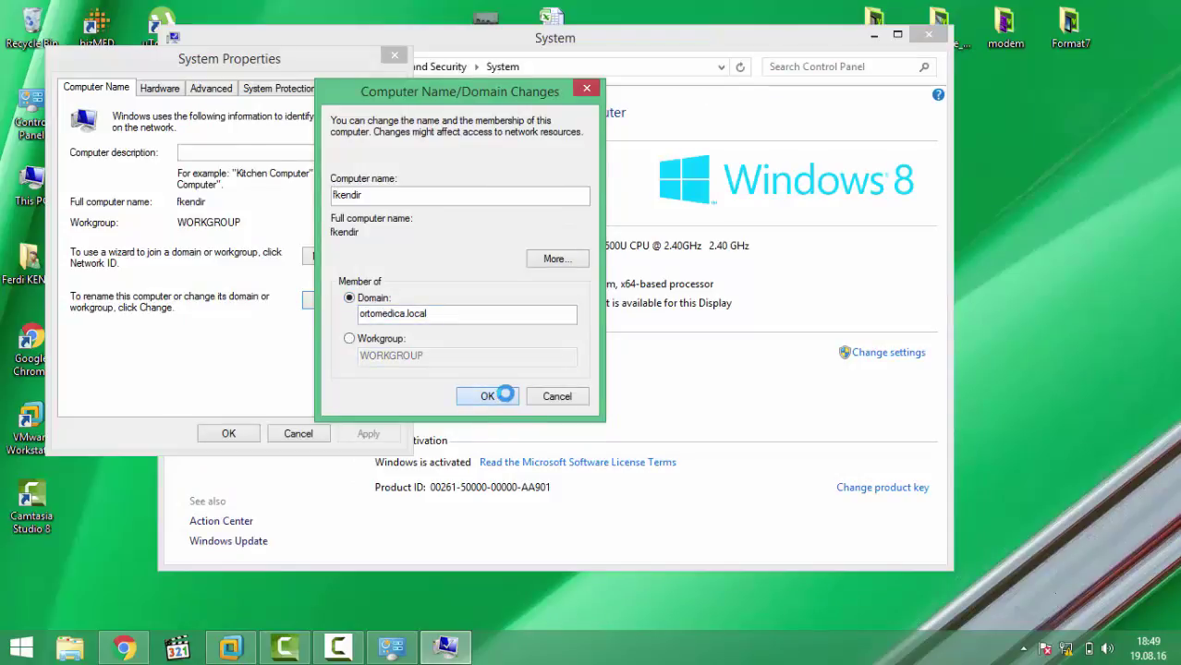
{"action": "left_click", "coordinate": [430, 244]}
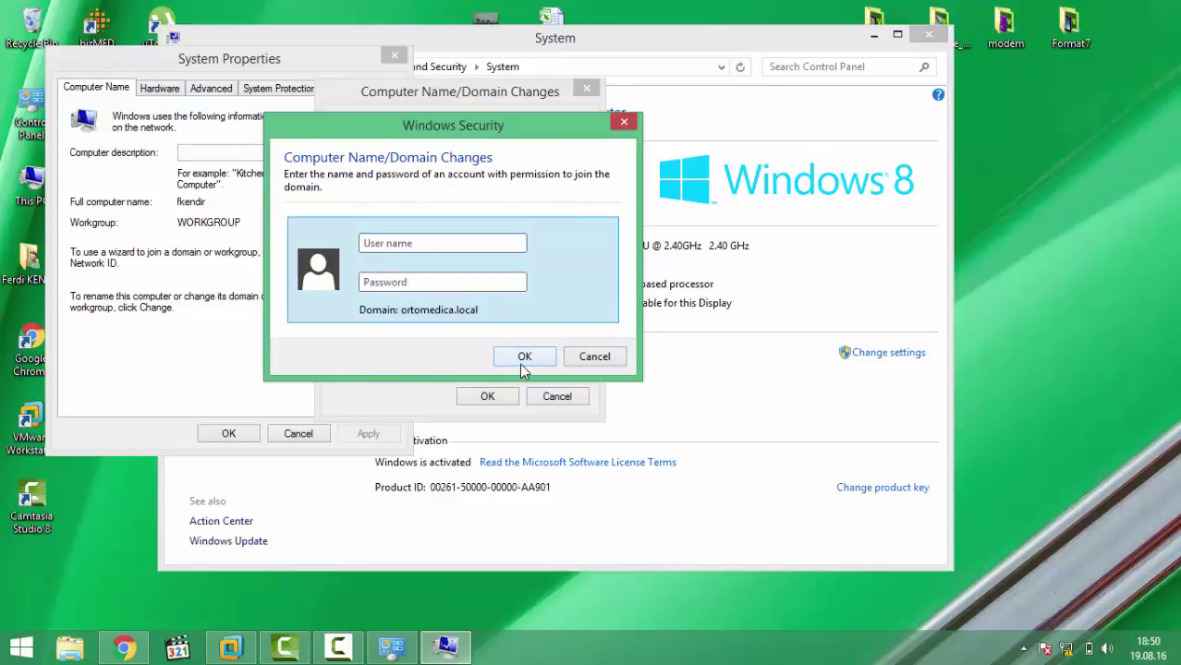
{"action": "type", "text": "administrator"}
{"action": "key", "text": "Tab"}
{"action": "type", "text": "•••••••"}
{"action": "left_click", "coordinate": [535, 357]}
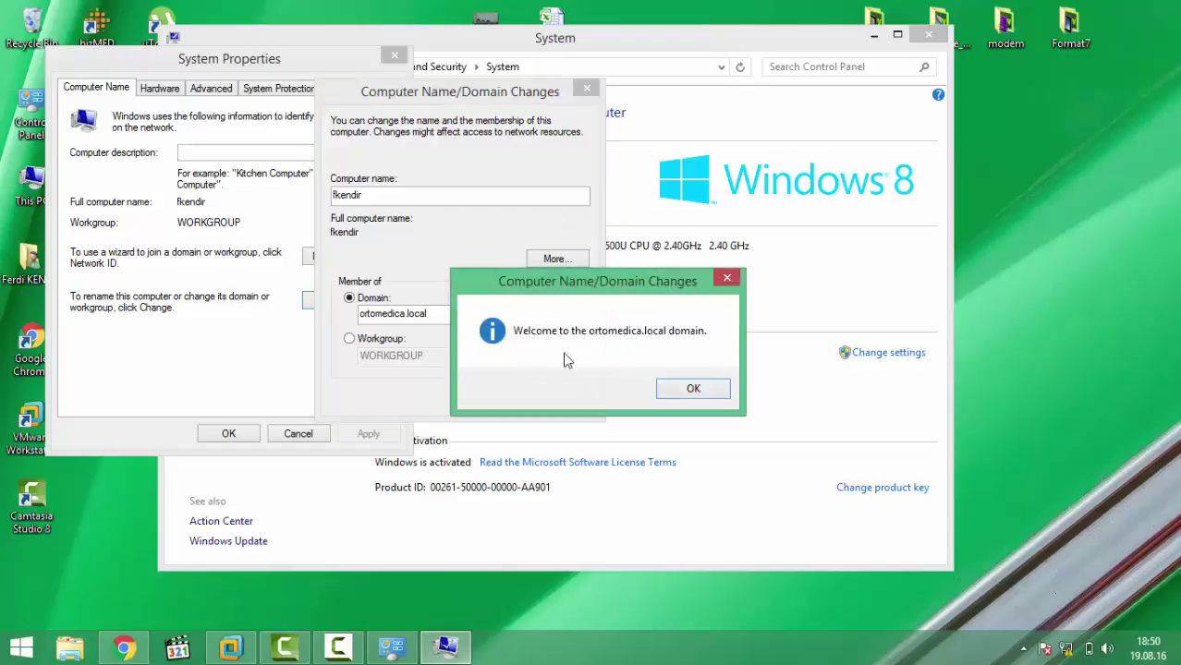
Step: Acknowledge the welcome and restart notices, close System Properties, and dismiss the Restart prompt
{"action": "left_click", "coordinate": [702, 397]}
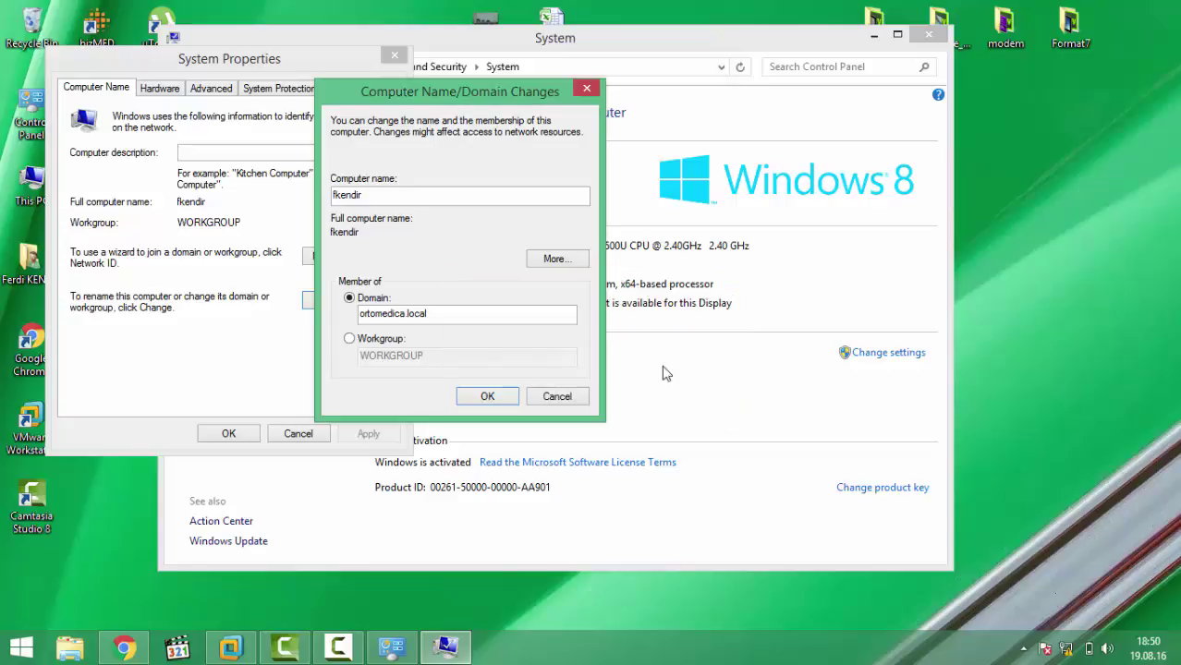
{"action": "left_click", "coordinate": [500, 396]}
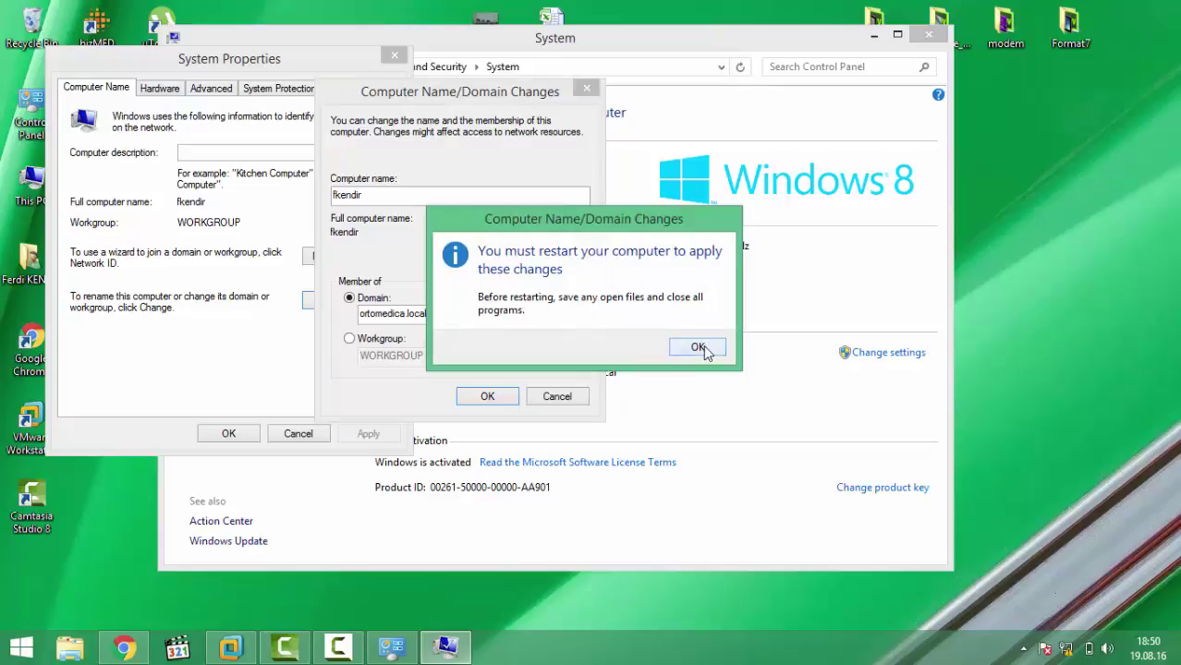
{"action": "left_click", "coordinate": [697, 347]}
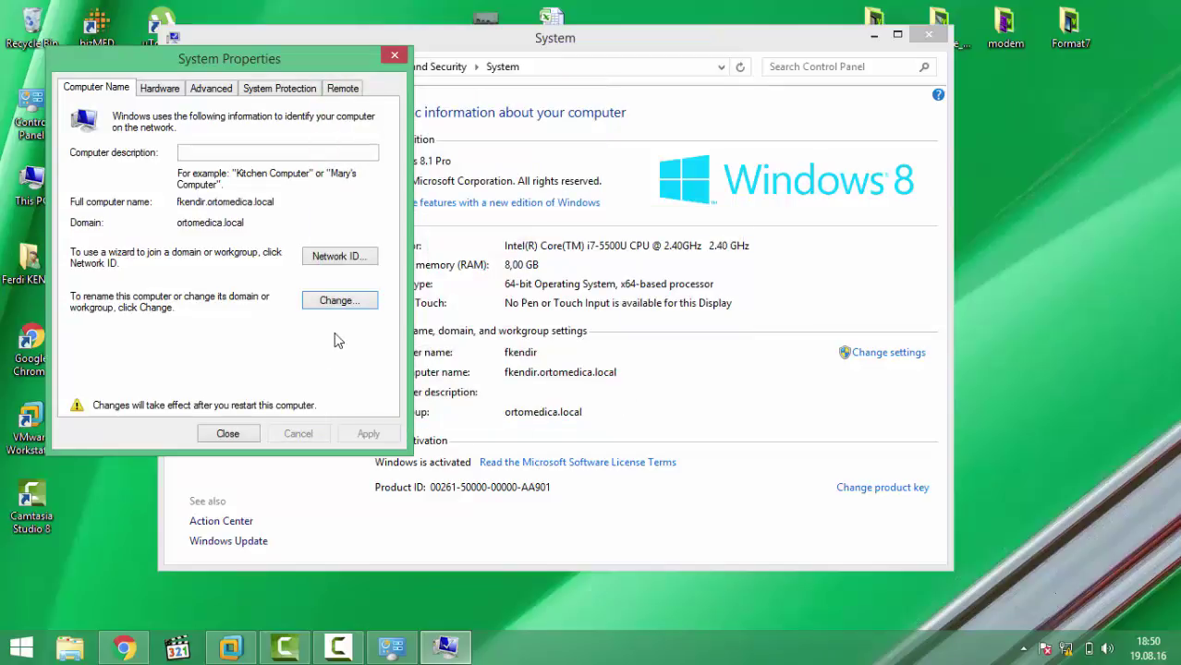
{"action": "left_click", "coordinate": [240, 434]}
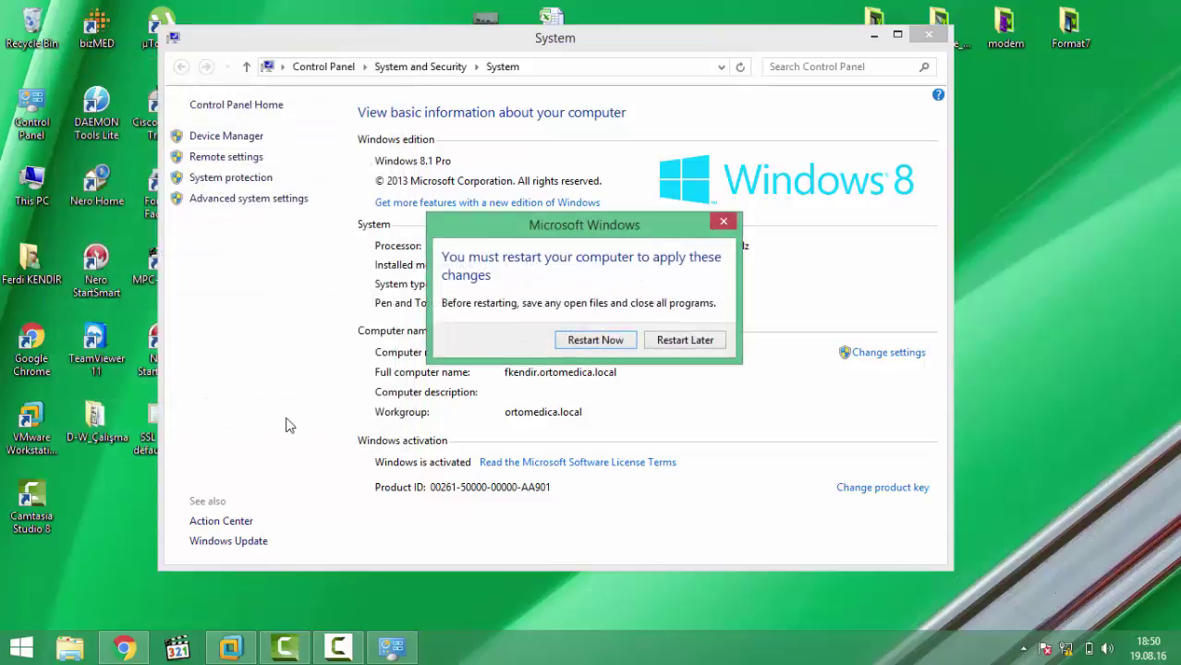
{"action": "left_click", "coordinate": [338, 647]}
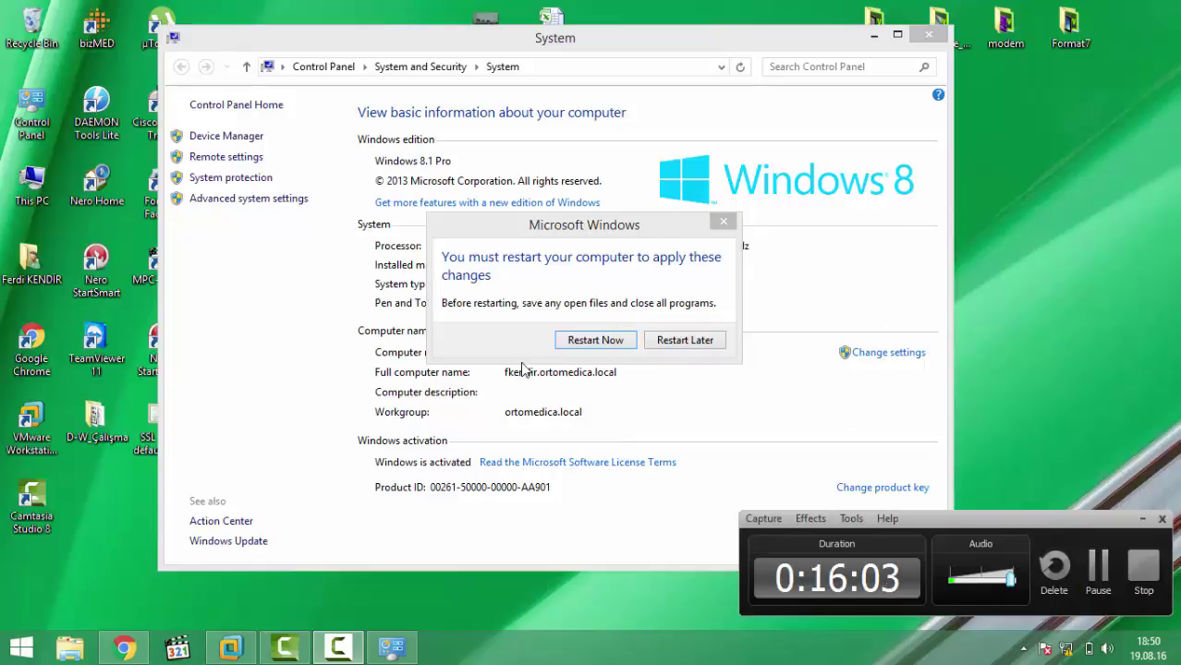
{"action": "left_click_drag", "start_coordinate": [578, 228], "coordinate": [487, 200]}
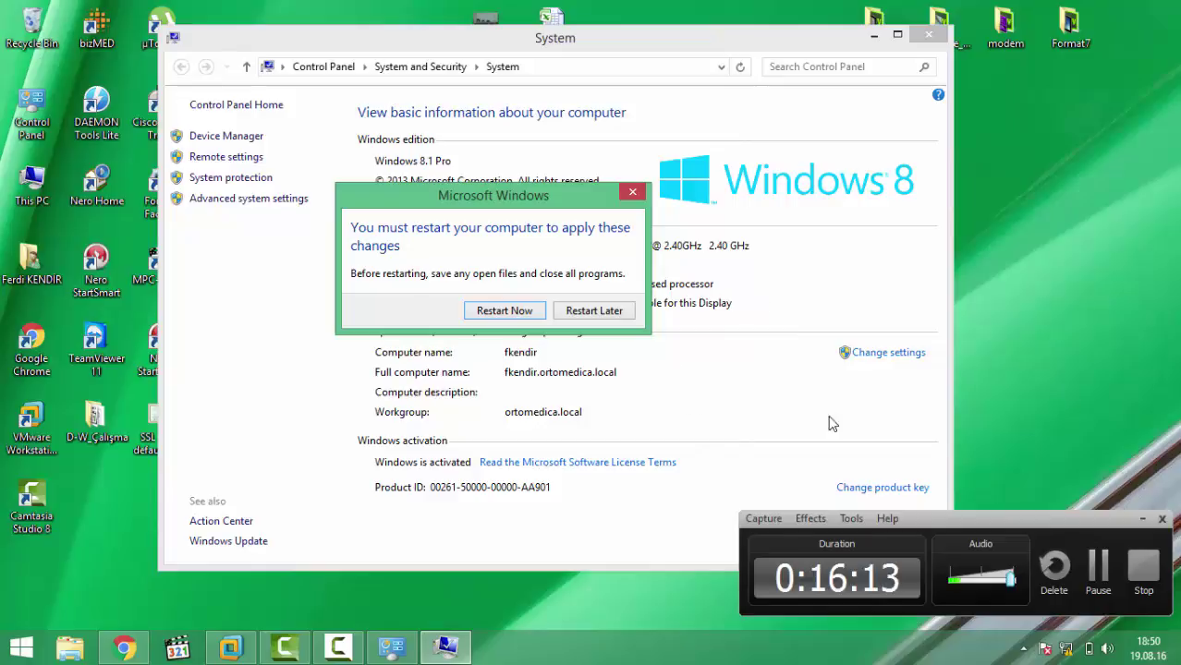
{"action": "key", "text": "Escape"}
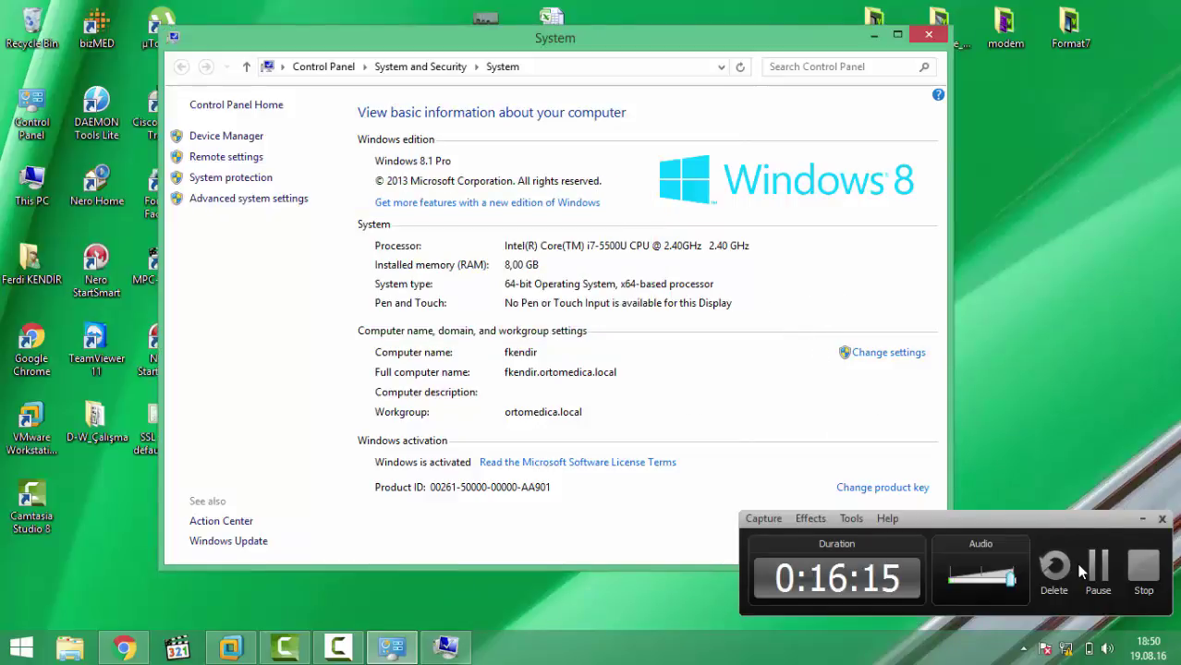
{"action": "left_click", "coordinate": [1143, 571]}
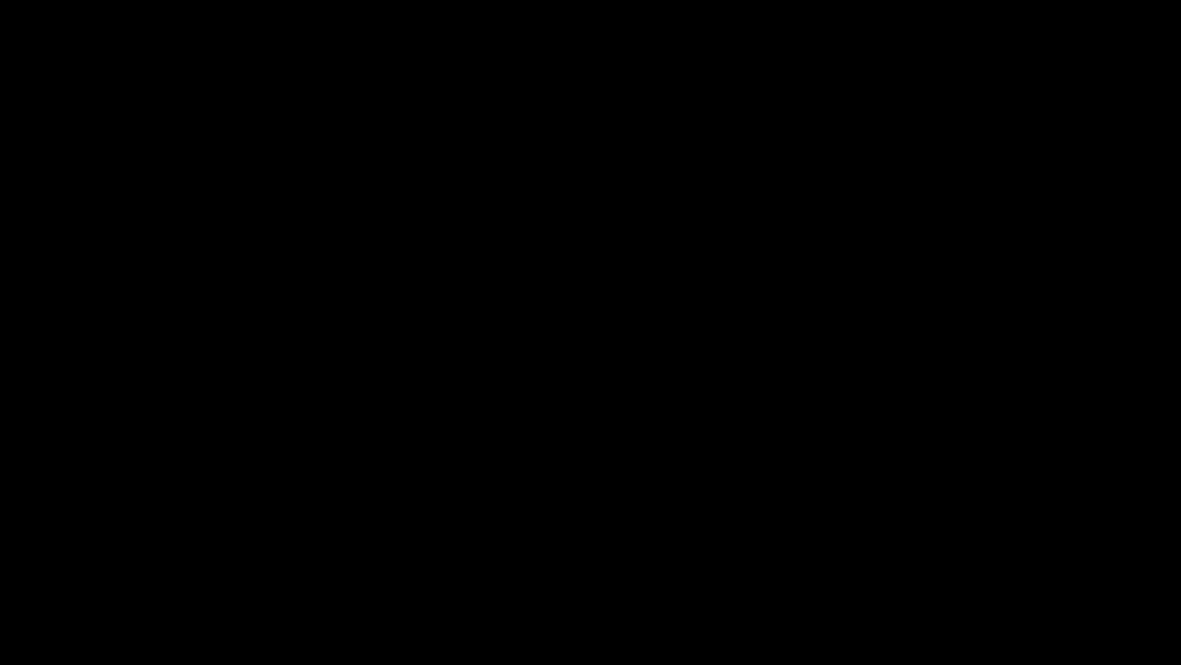